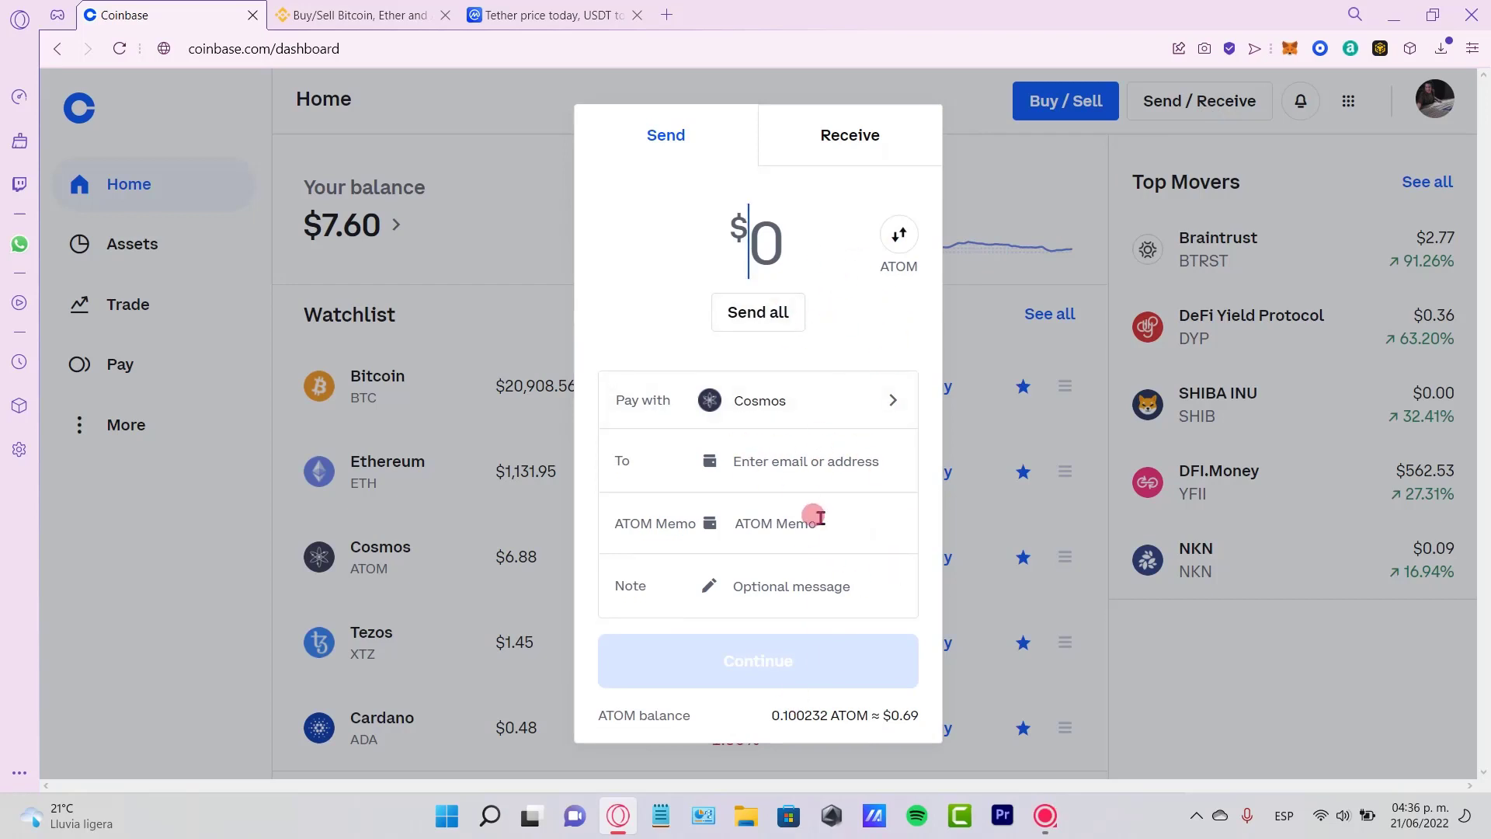
click(765, 402)
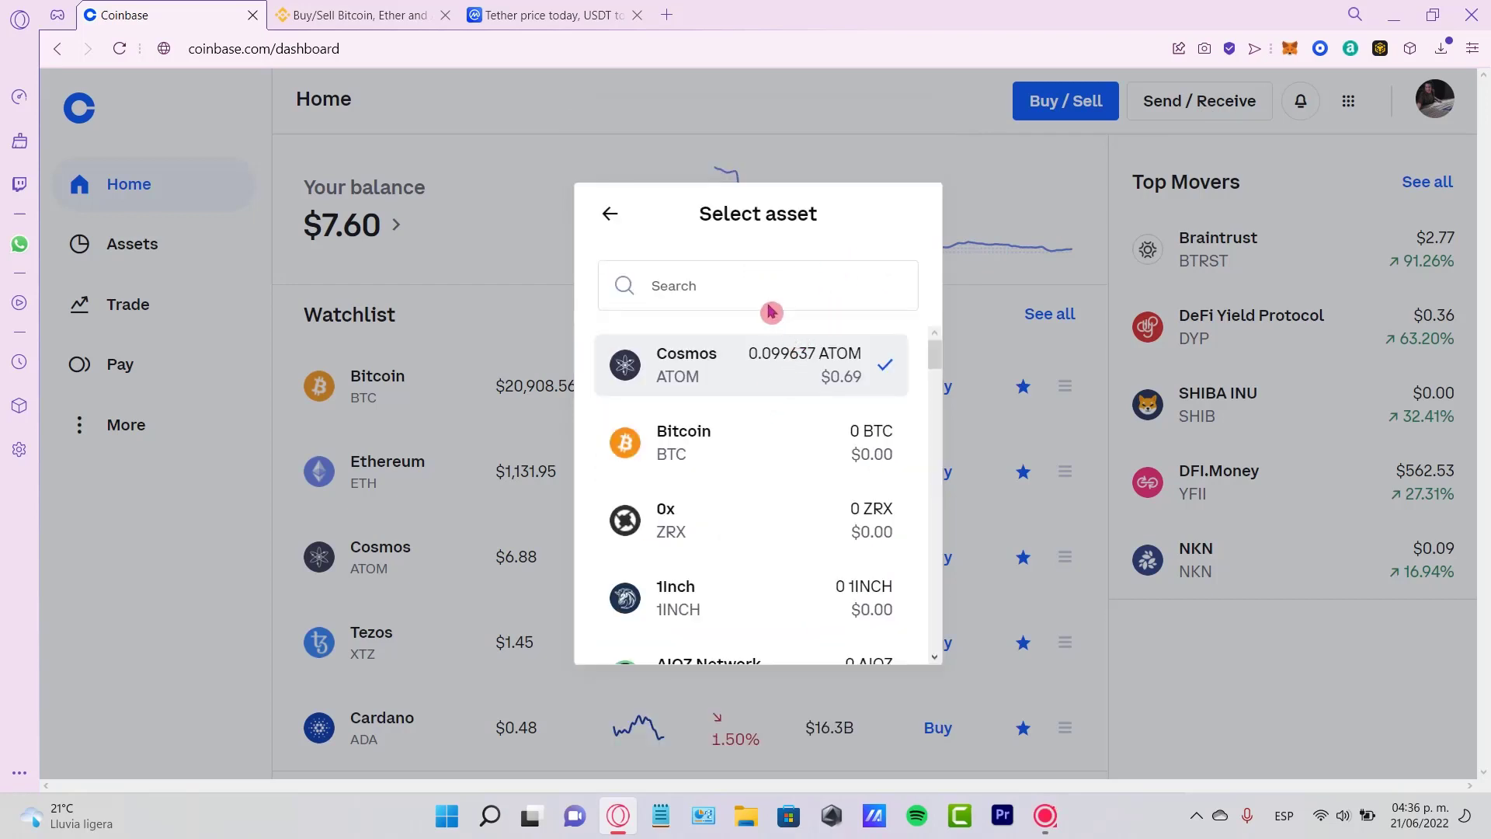
click(745, 287)
text(usd)
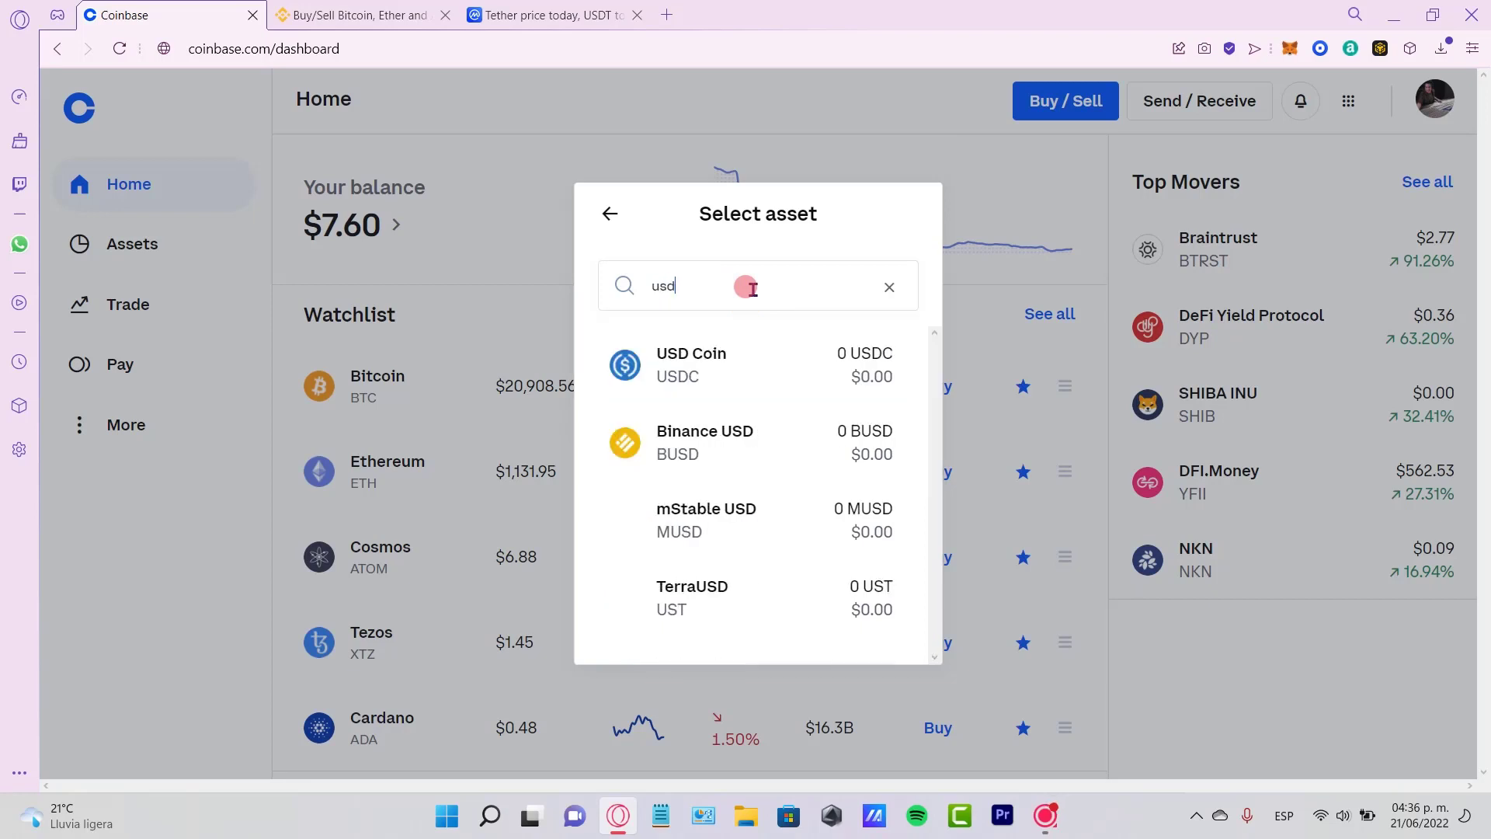
text(t)
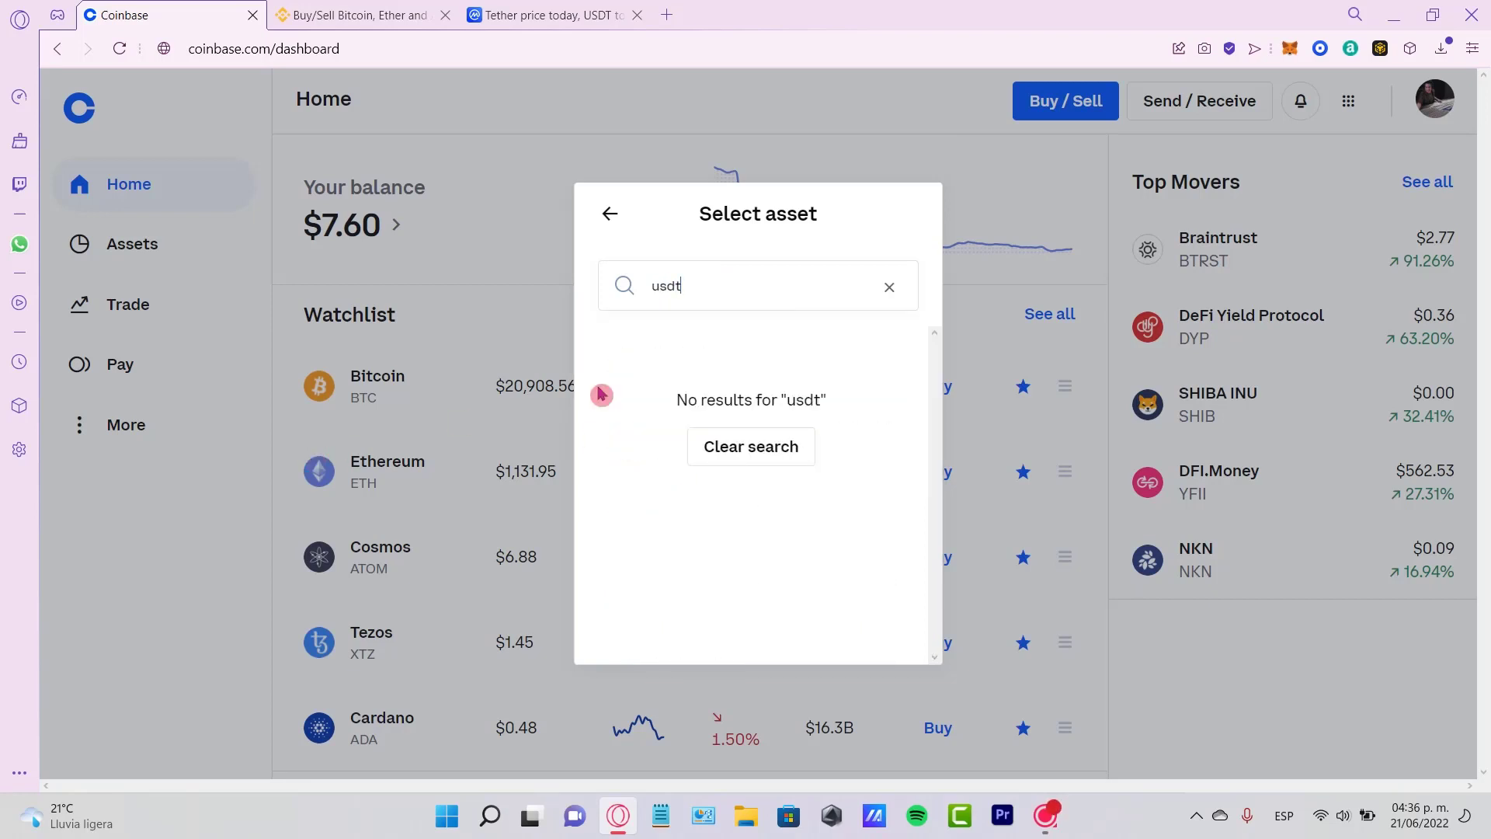
drag(818, 400, 784, 400)
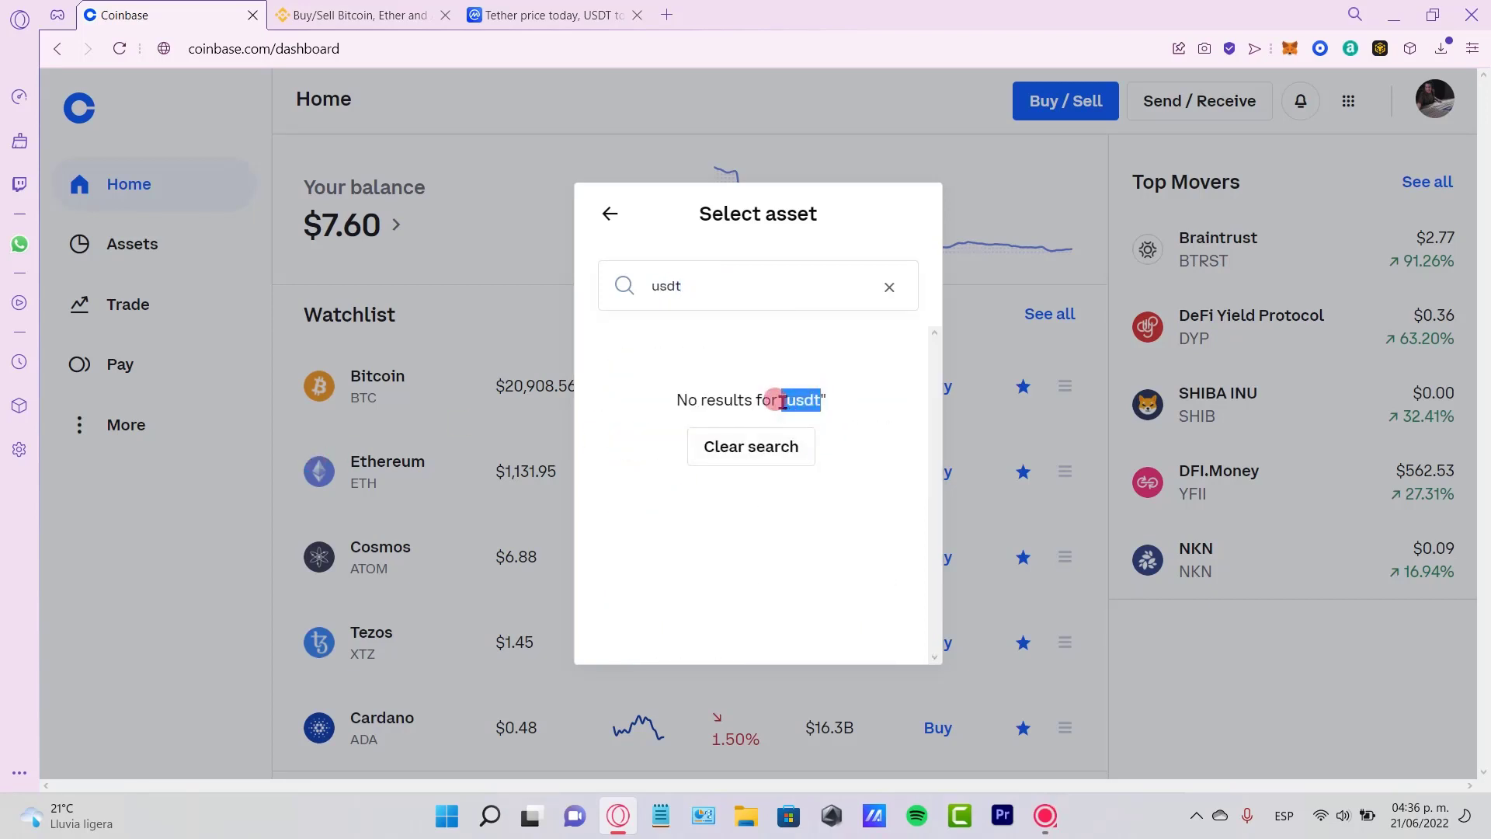
click(727, 275)
key(BackSpace)
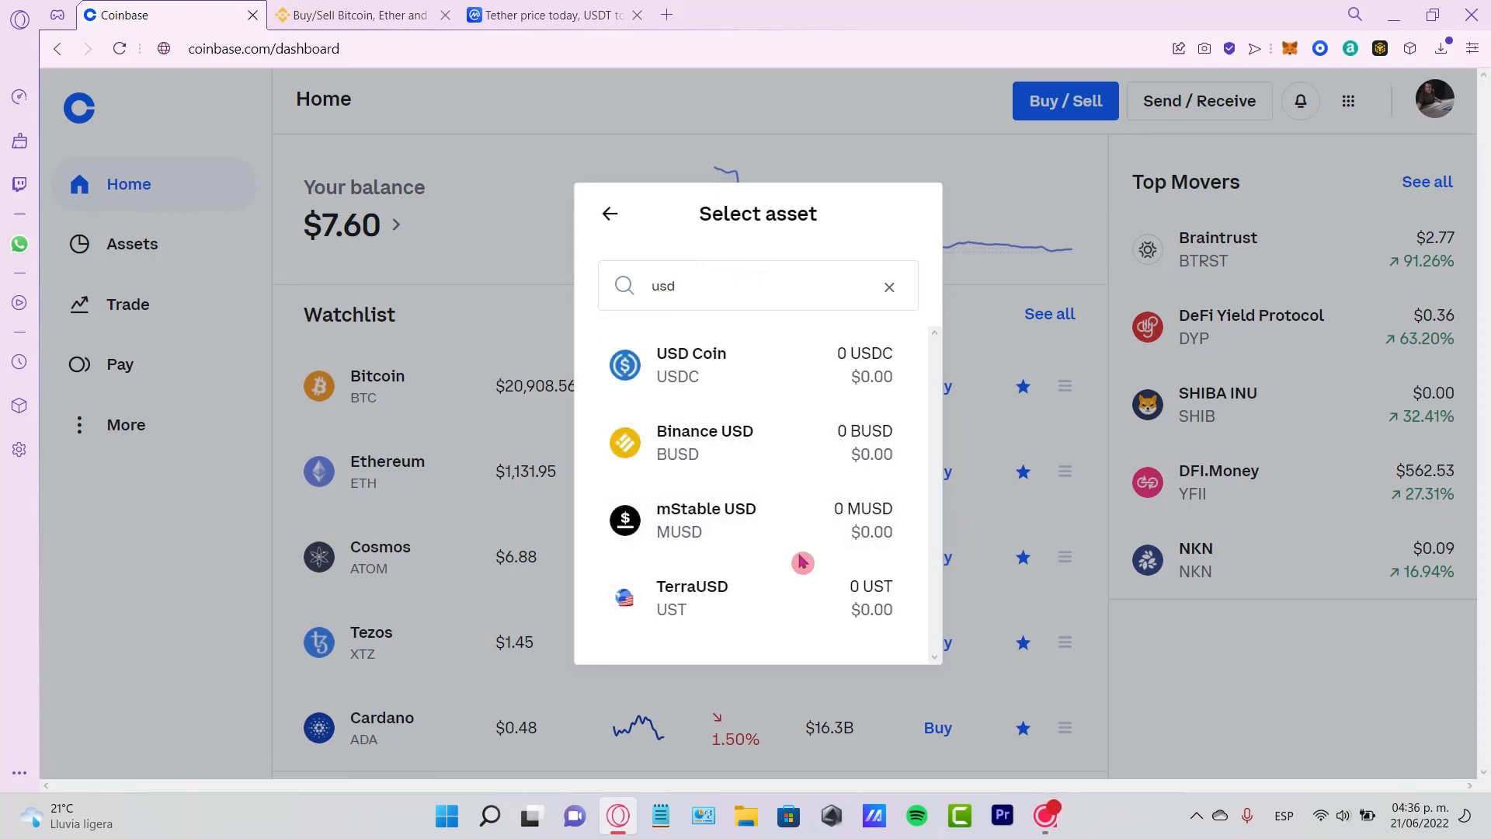
click(681, 378)
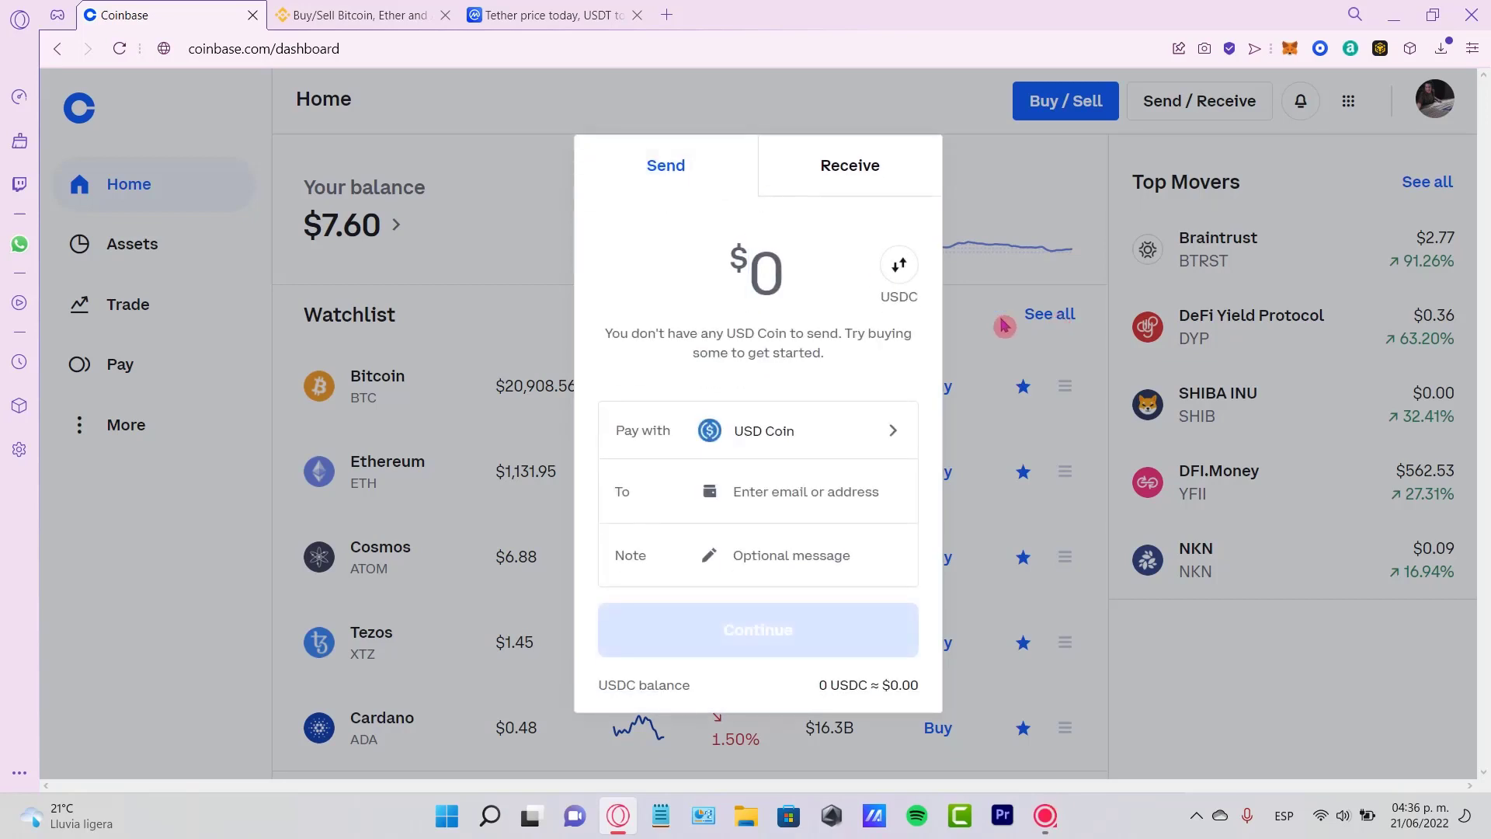
click(813, 437)
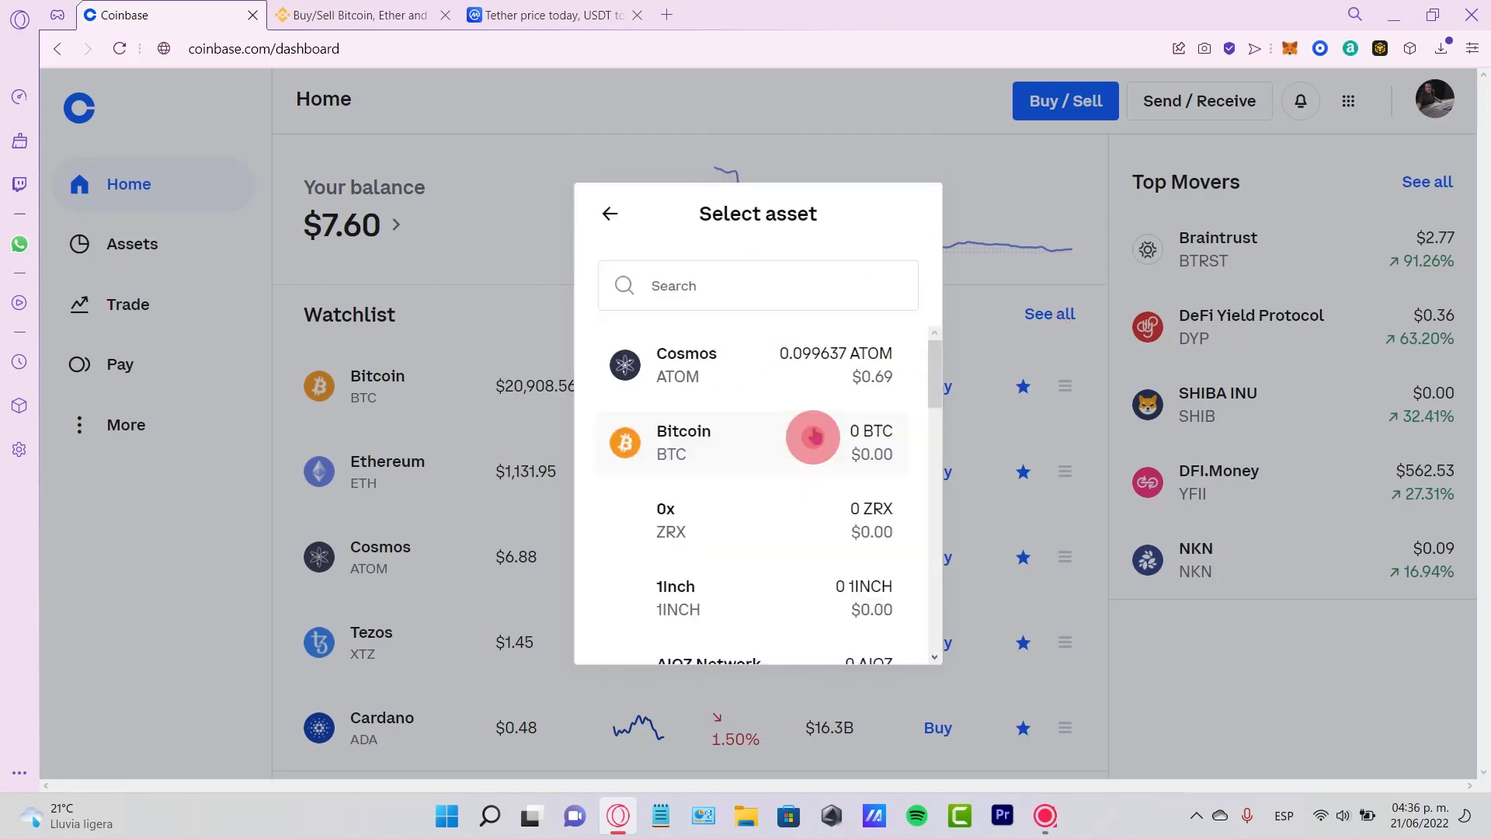
Step: Choose Cosmos and fill in the full $0.69 ATOM balance with Send all
click(722, 370)
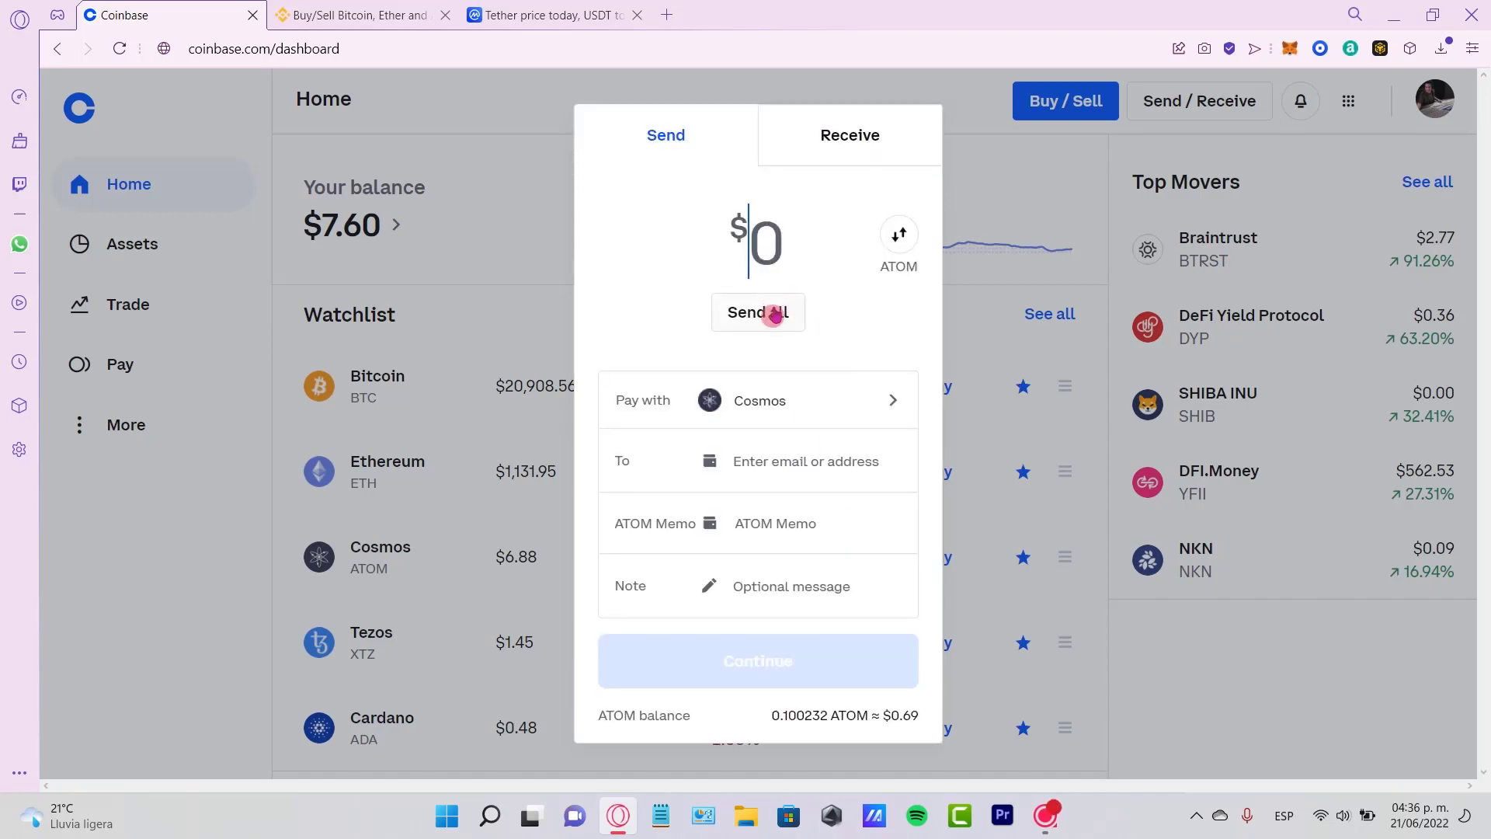
click(774, 316)
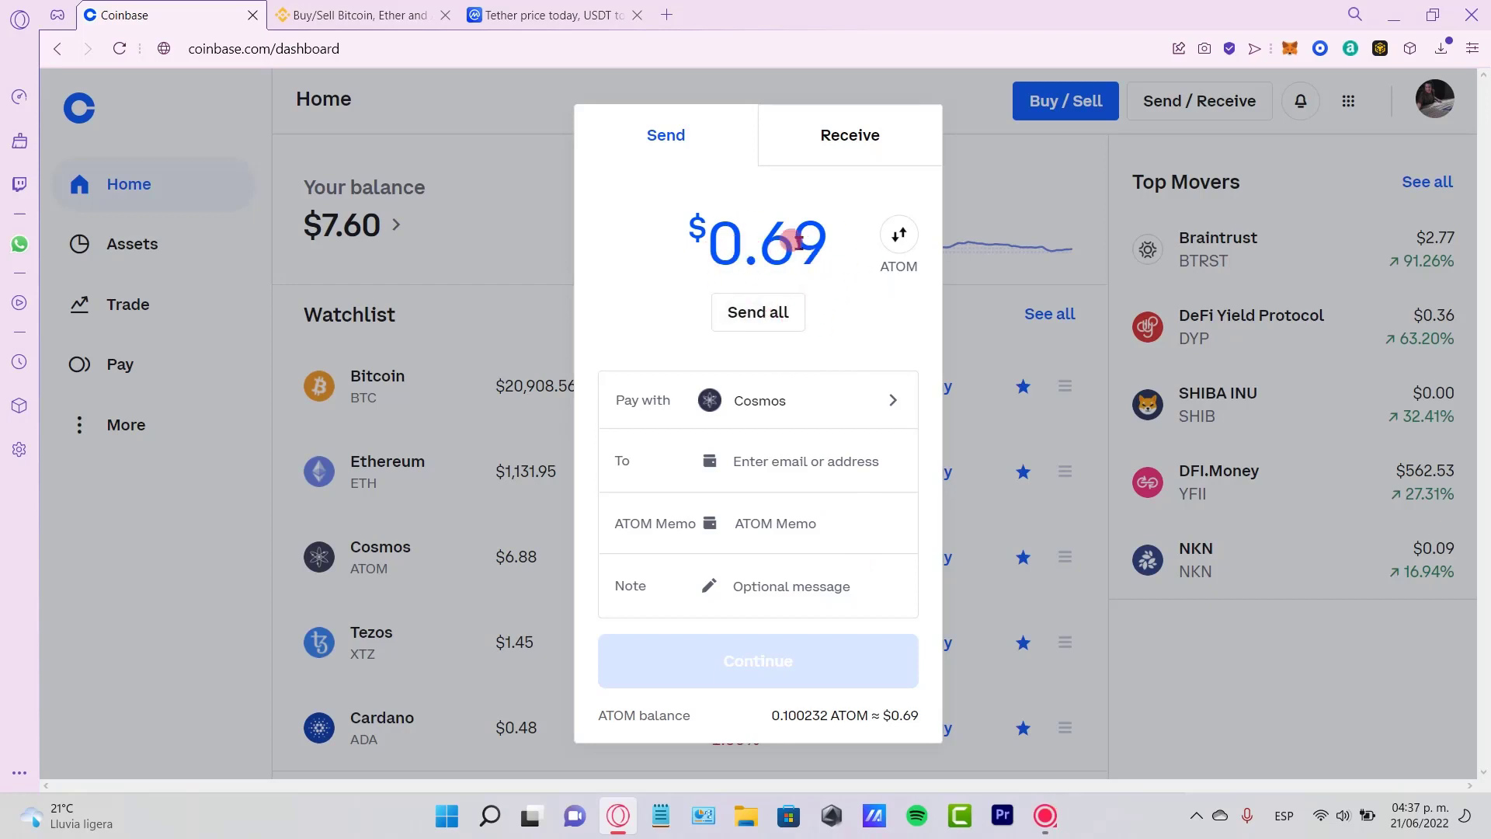
click(383, 12)
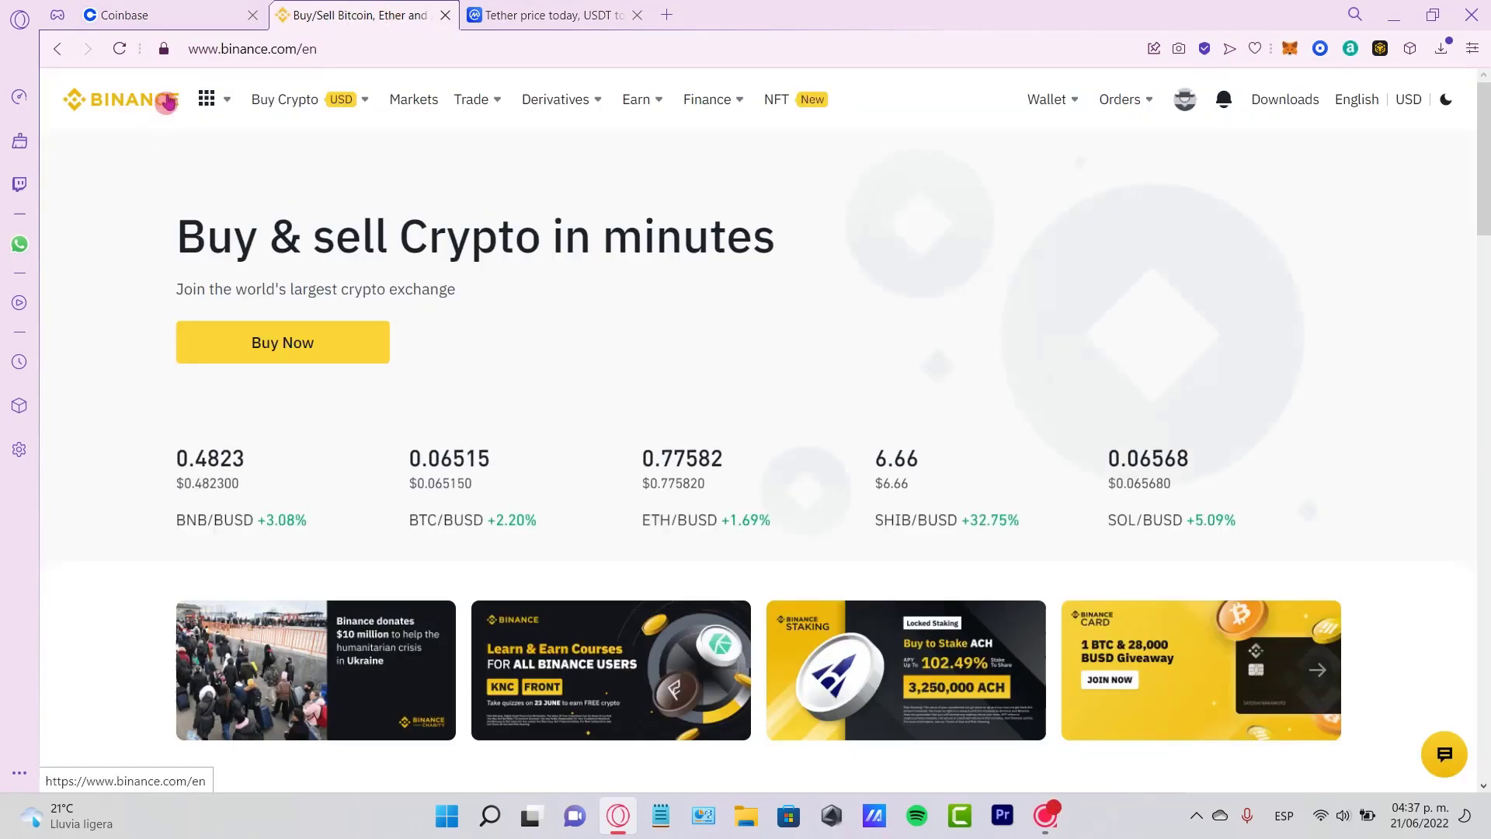
key(ctrl+Tab)
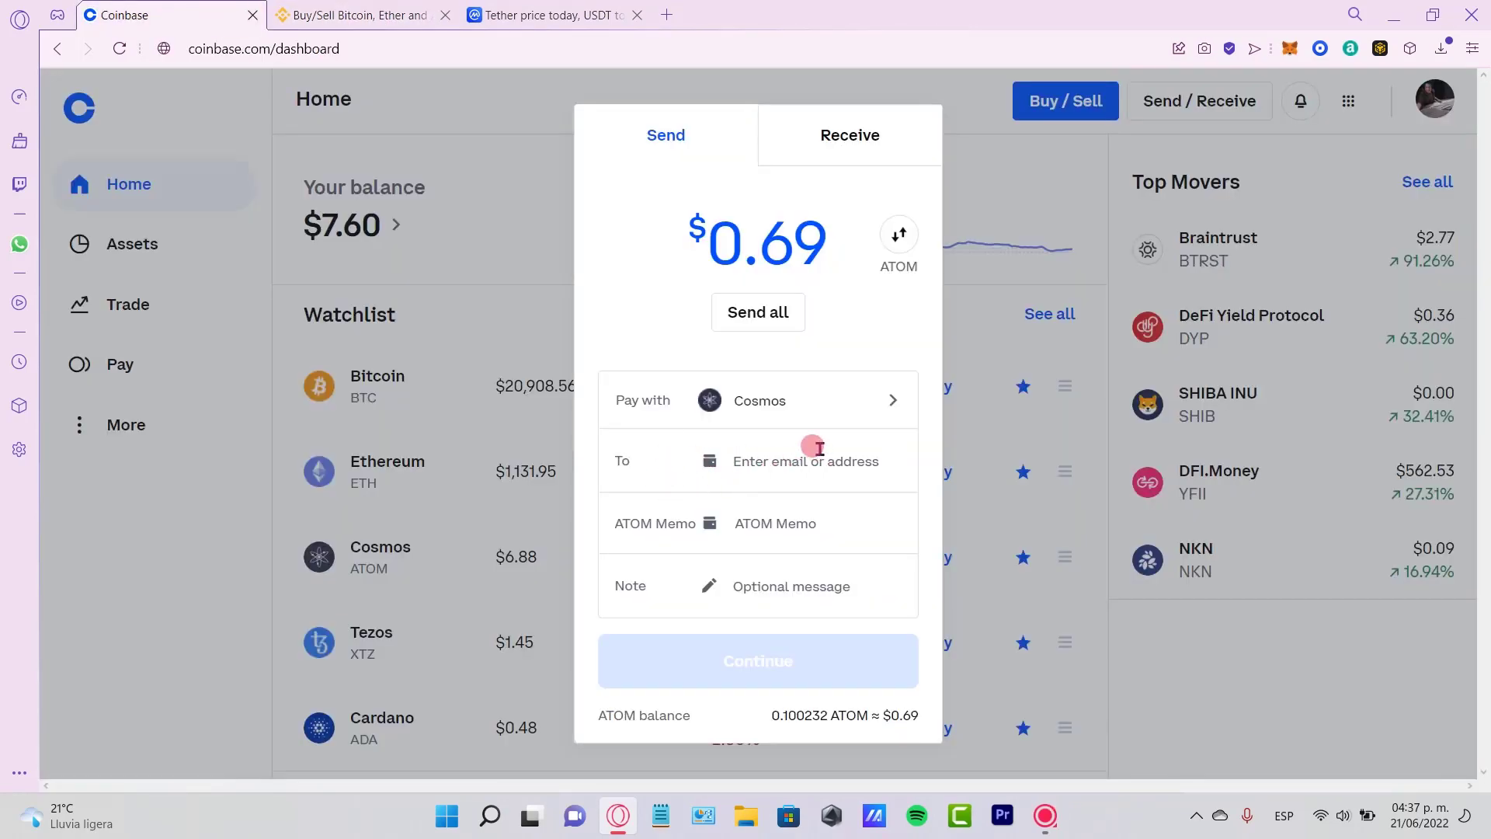
click(815, 455)
Step: Copy the Ethereum (ERC20) address from Binance's USDT Deposit Crypto page
click(386, 15)
mouse_move(1052, 100)
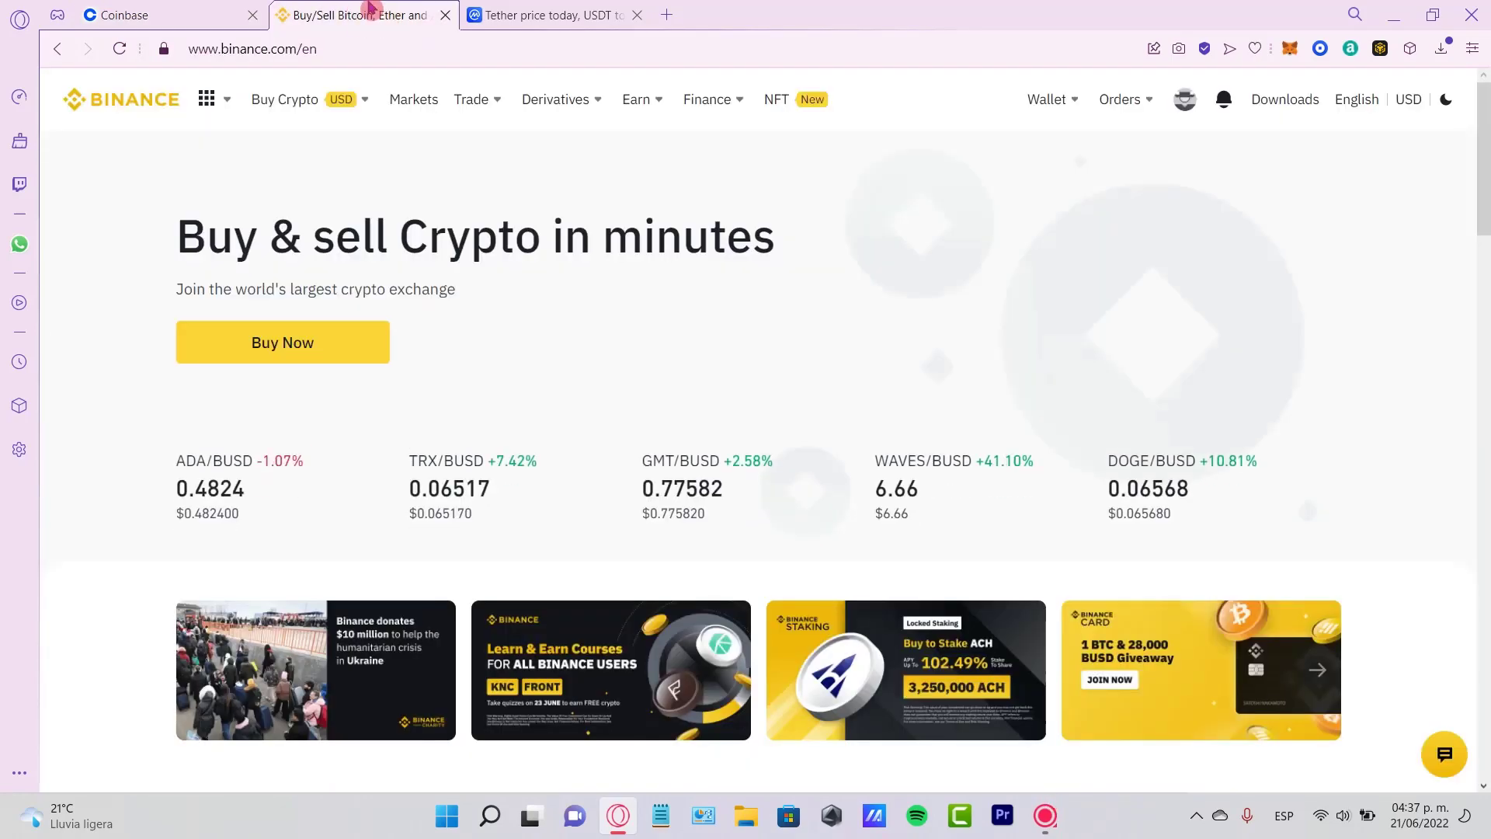
click(1100, 210)
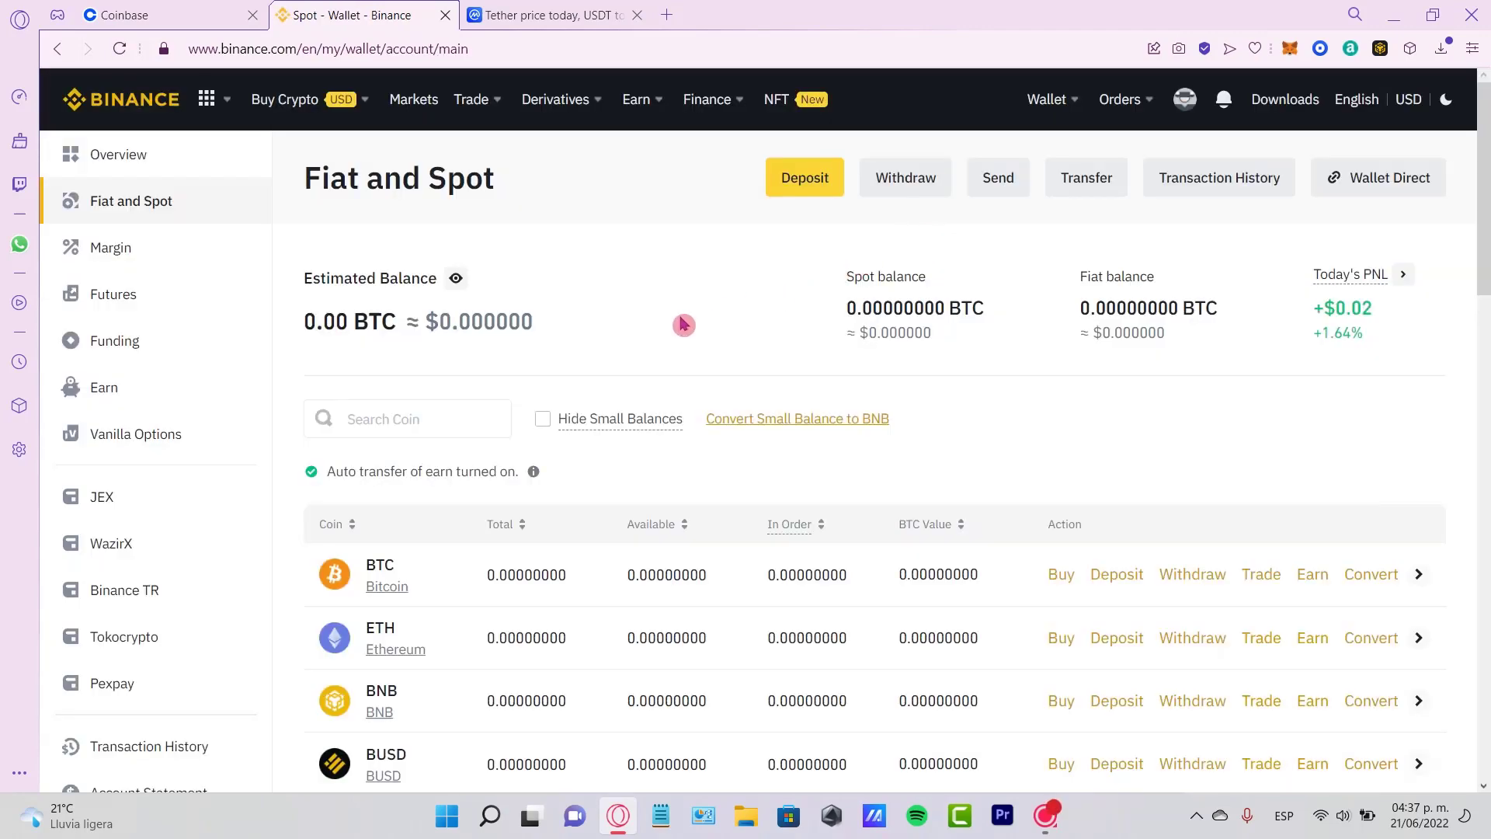
click(407, 422)
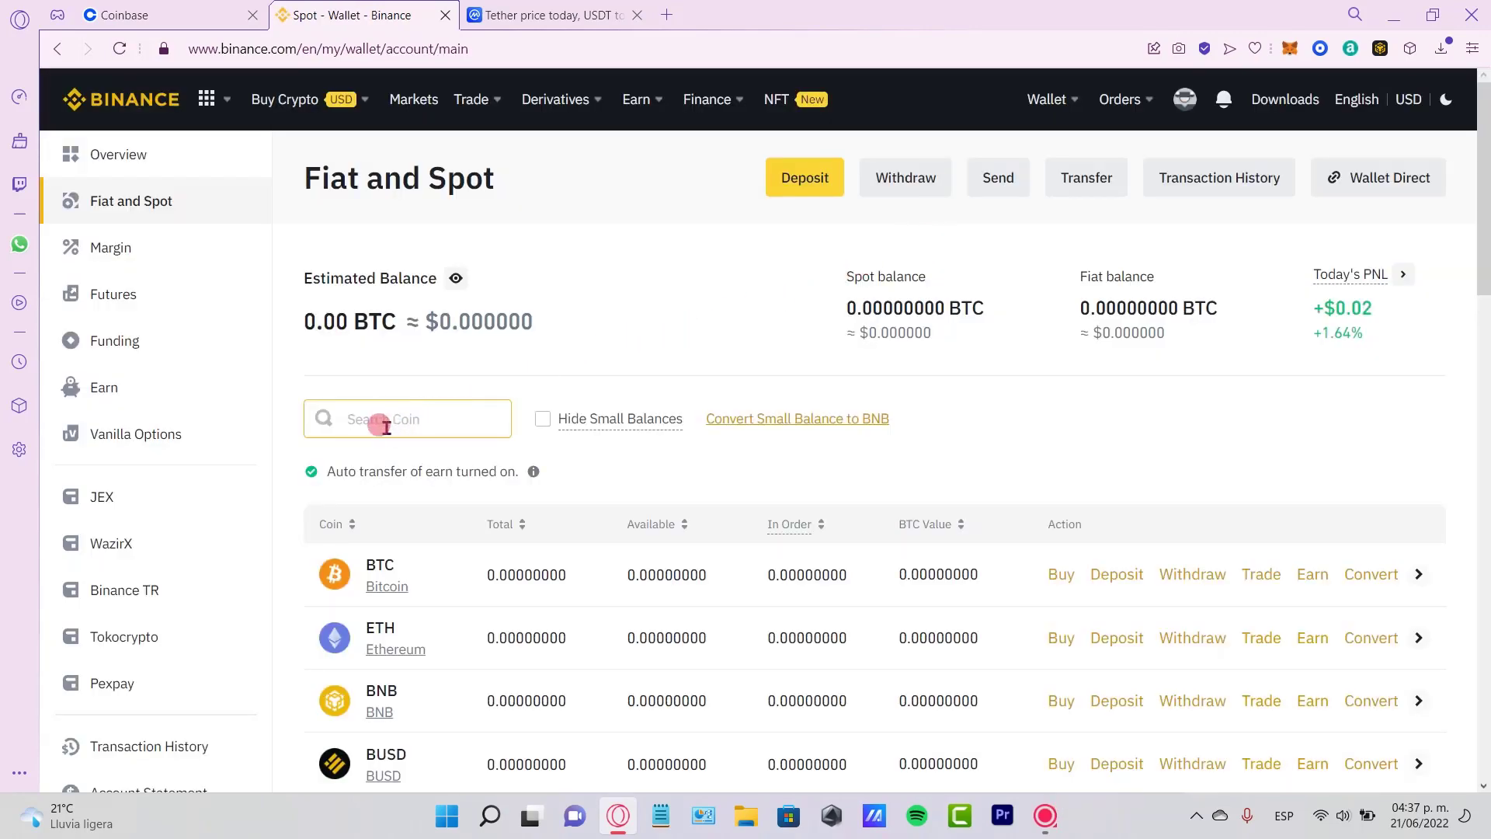
text(us)
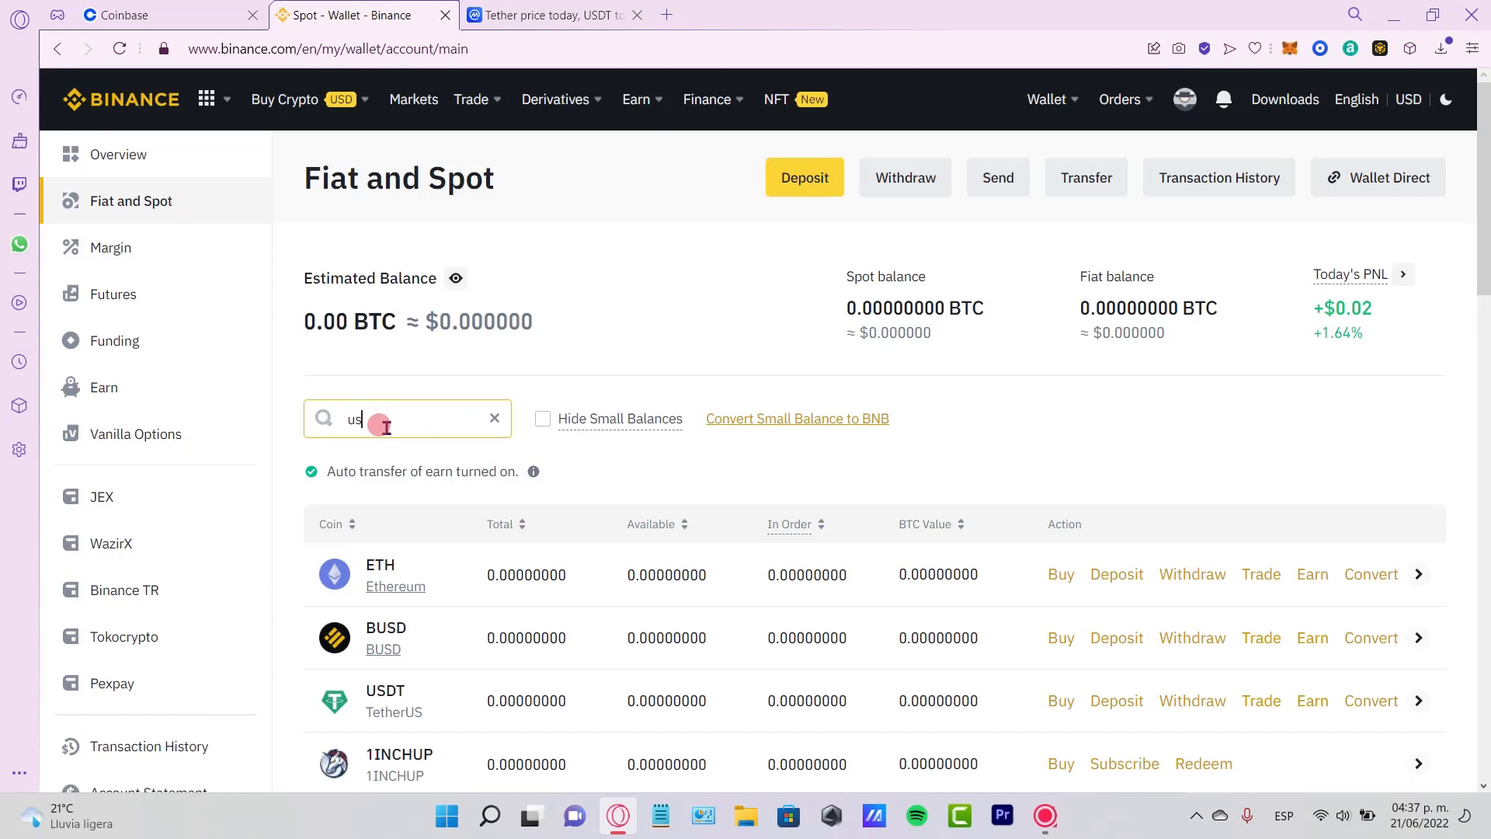
text(dt)
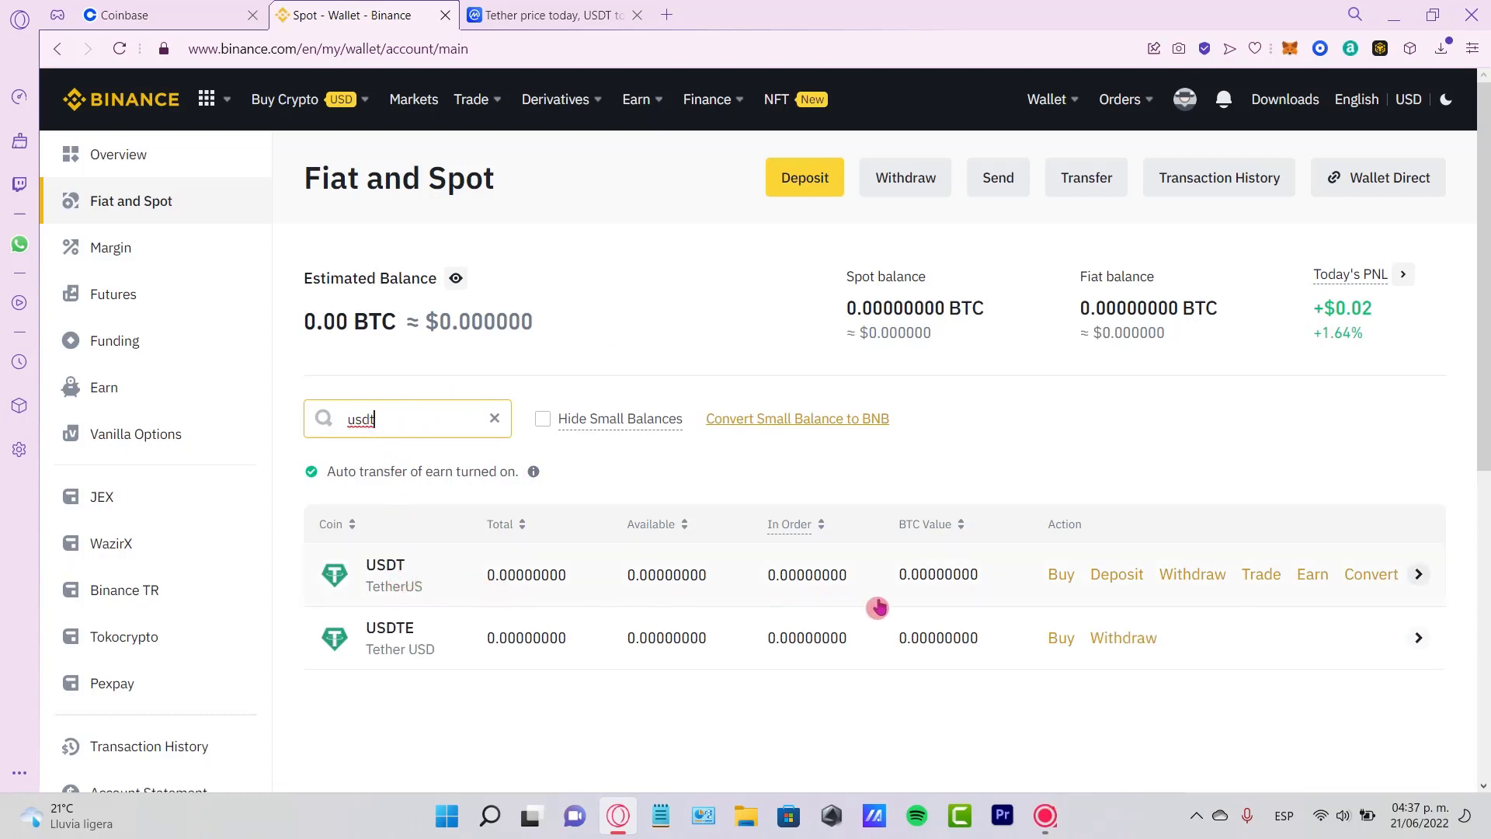
click(1126, 573)
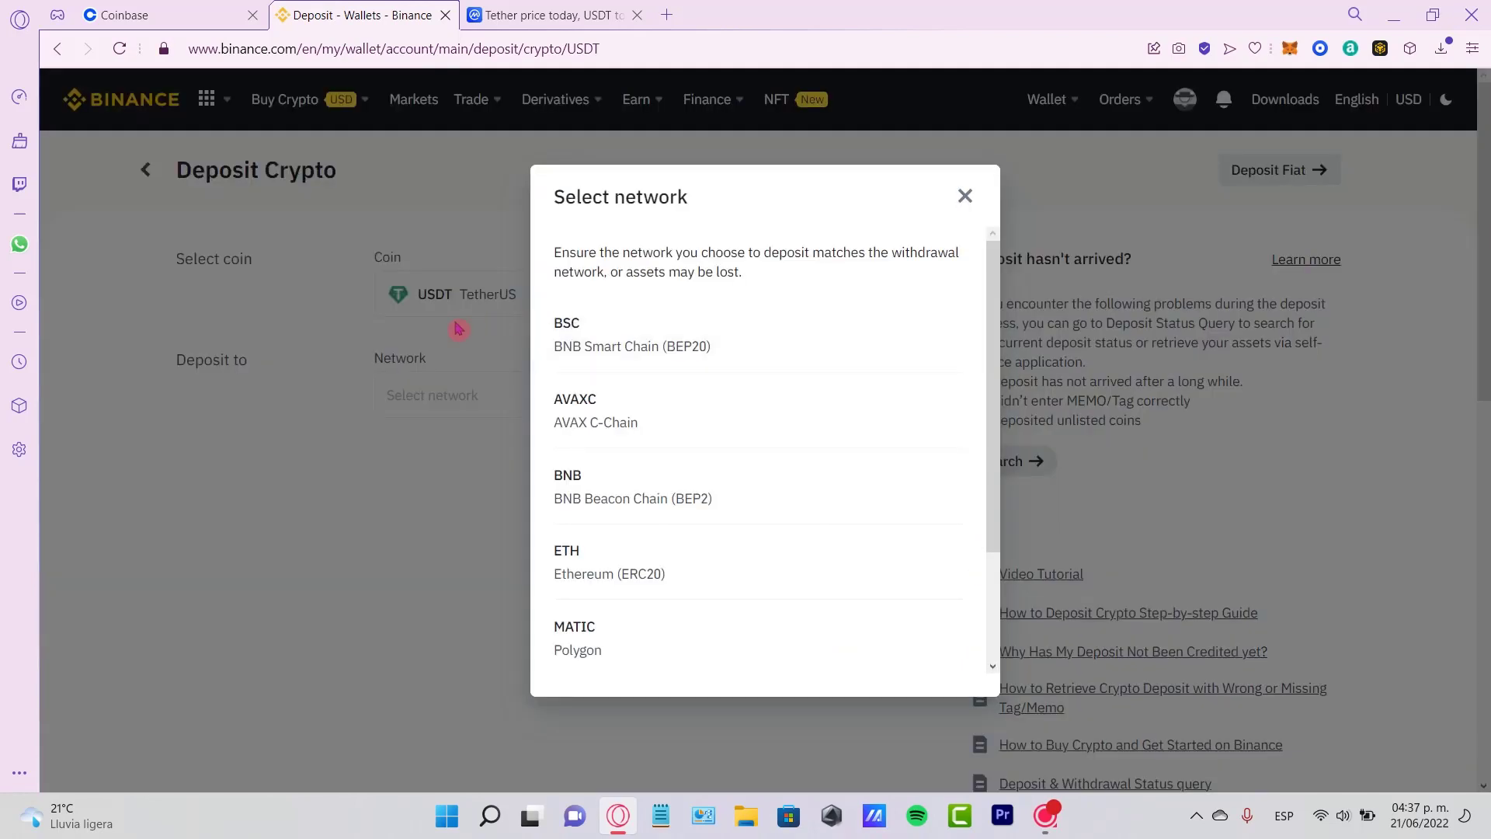
scroll(676, 432, down, 1)
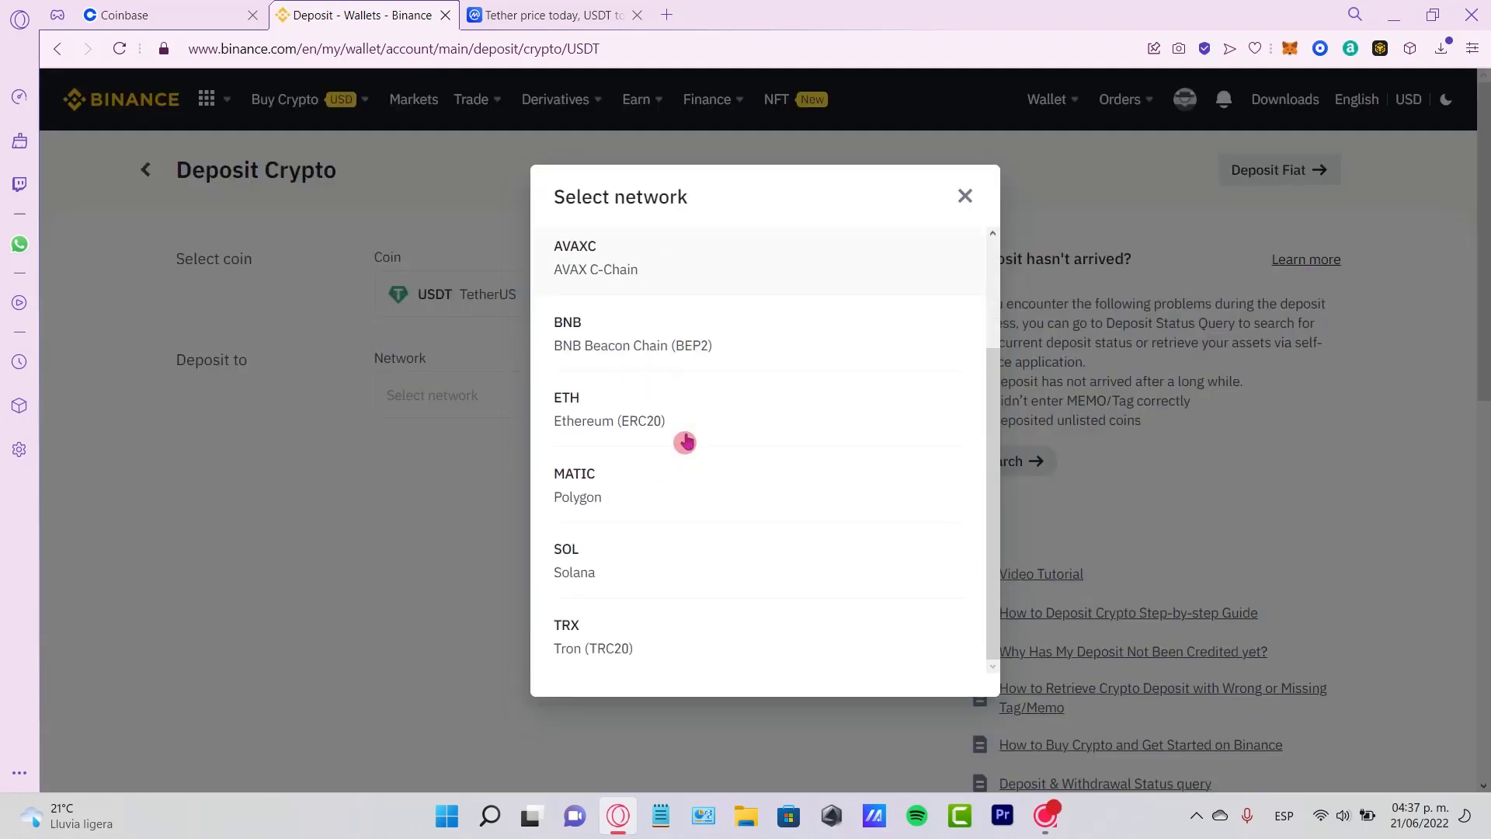
click(658, 427)
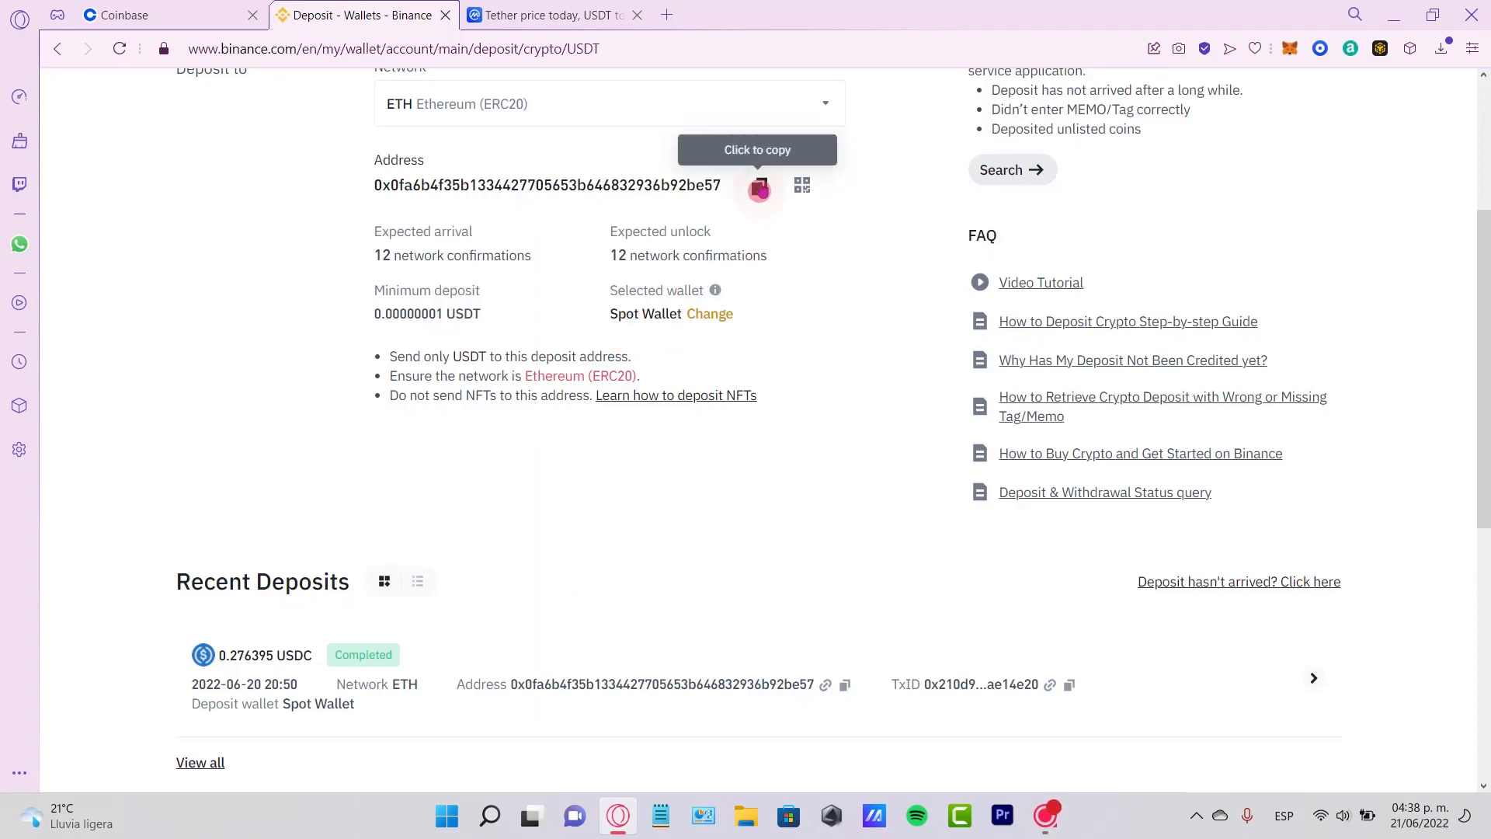
click(758, 185)
scroll(781, 267, up, 3)
Step: Paste the Binance Cosmos deposit address into the Coinbase To field
click(210, 17)
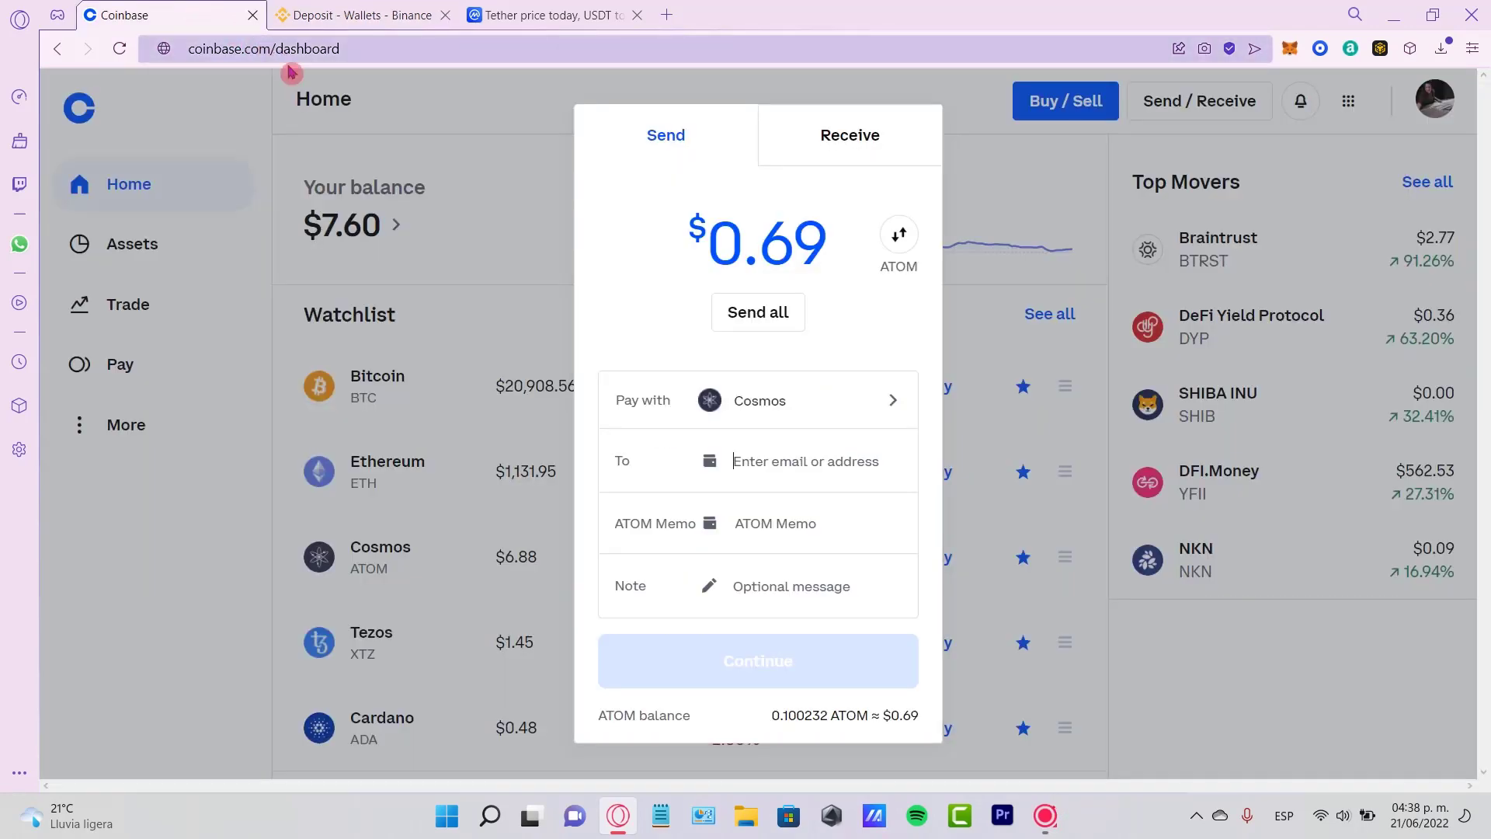
click(787, 463)
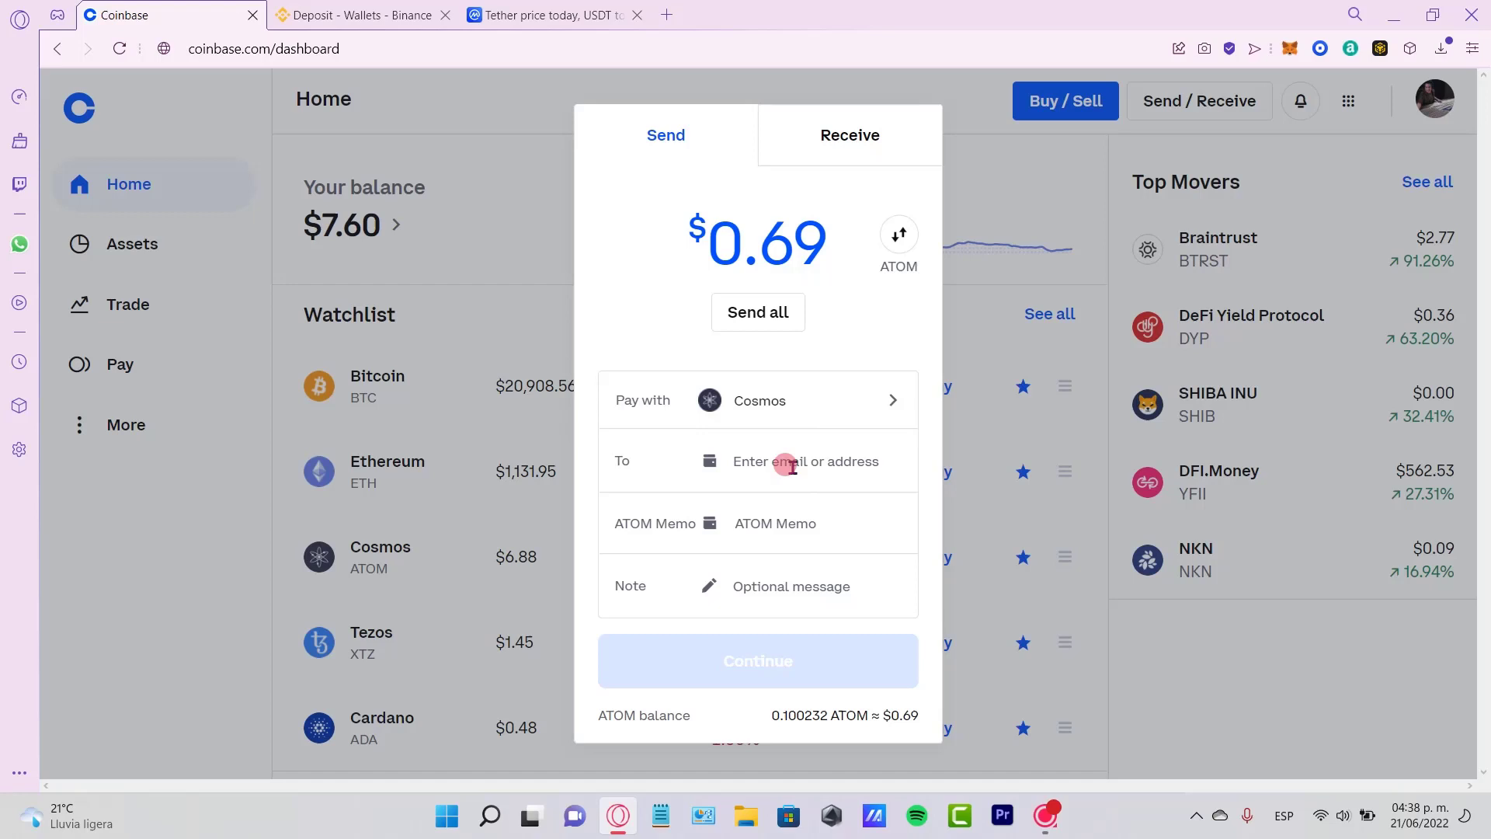
key(ctrl+v)
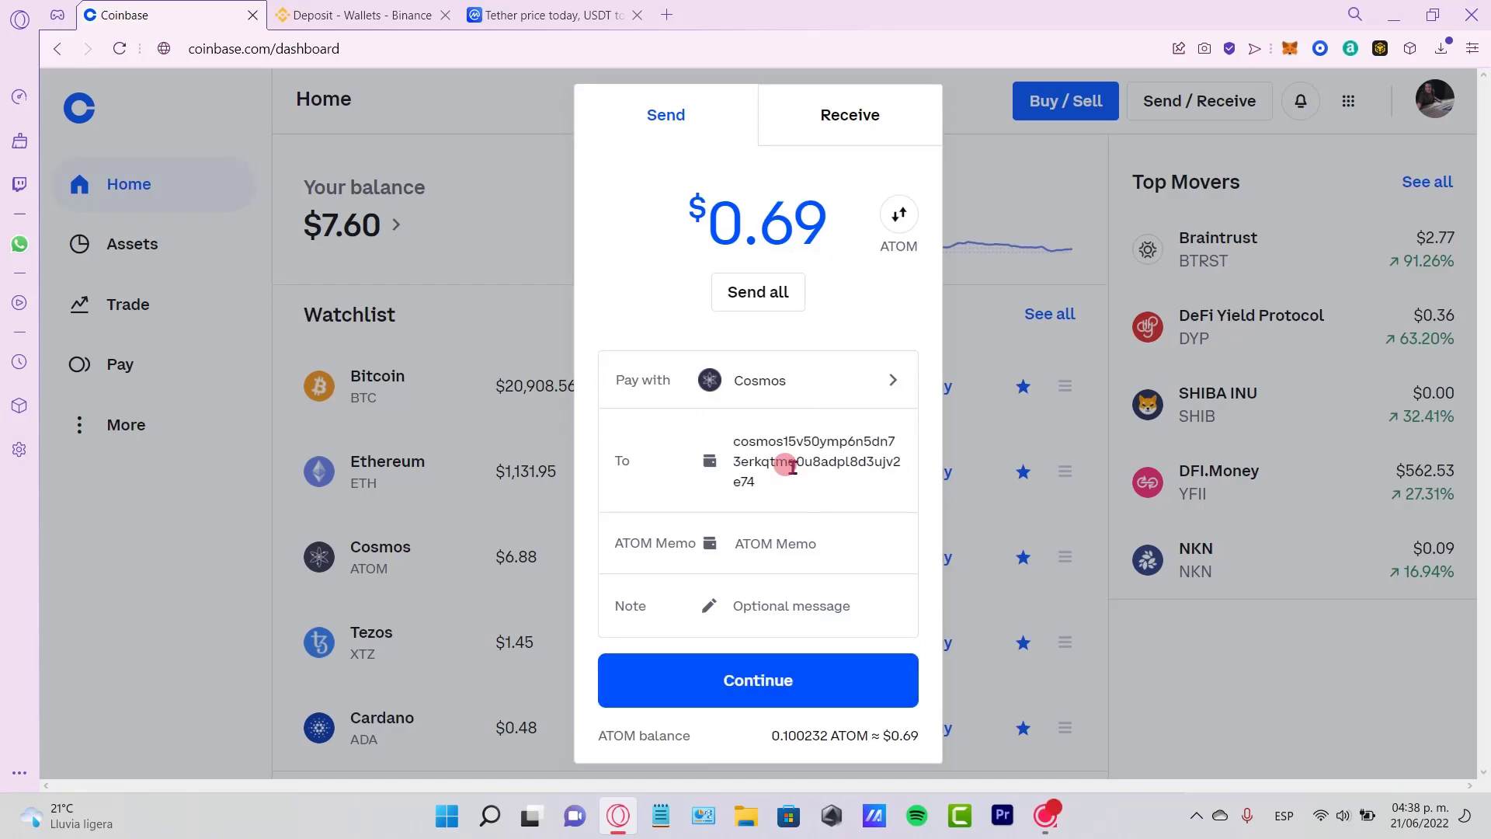
click(806, 526)
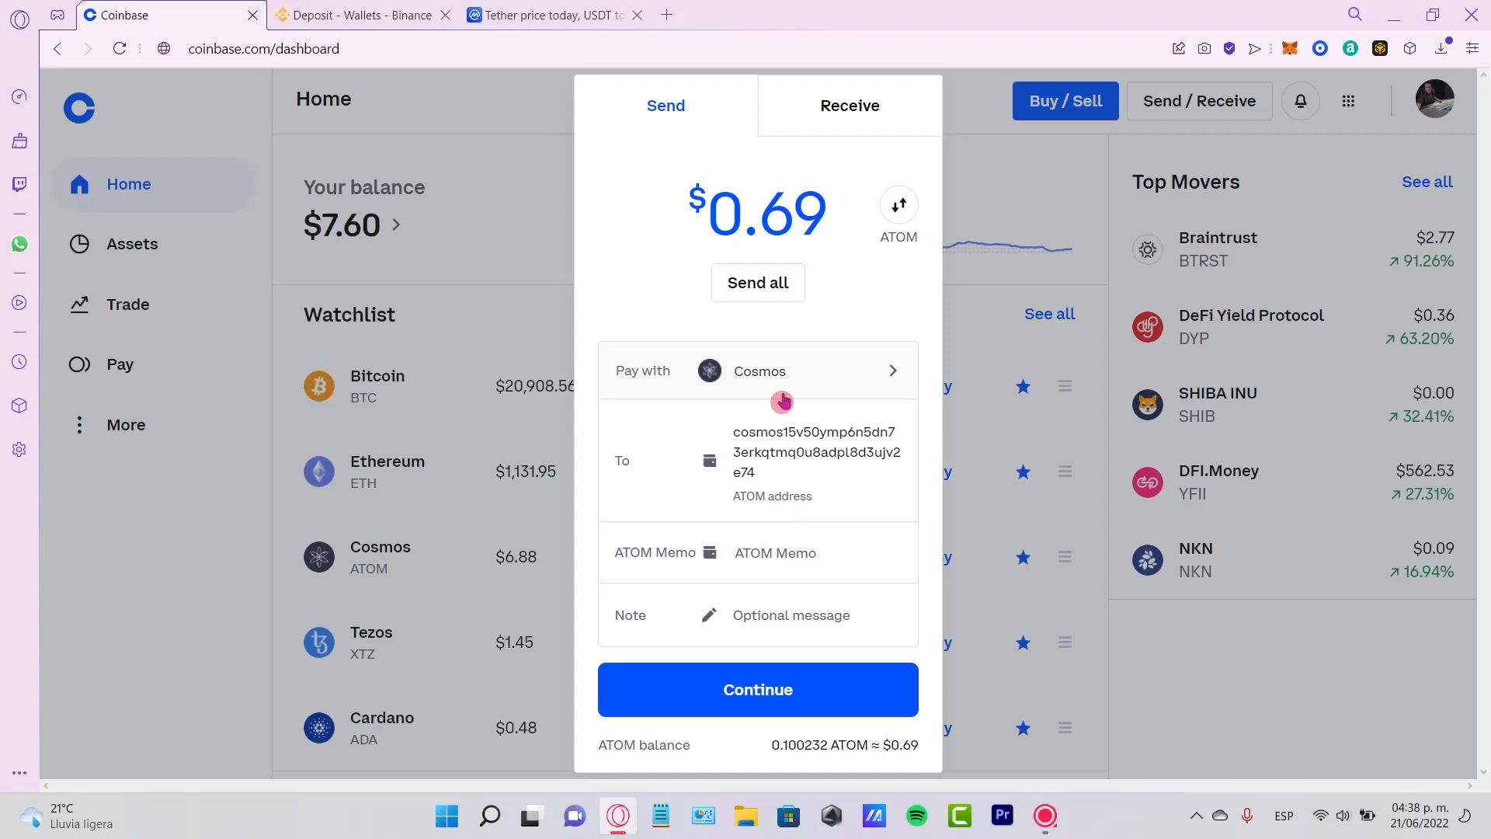
drag(652, 553, 706, 558)
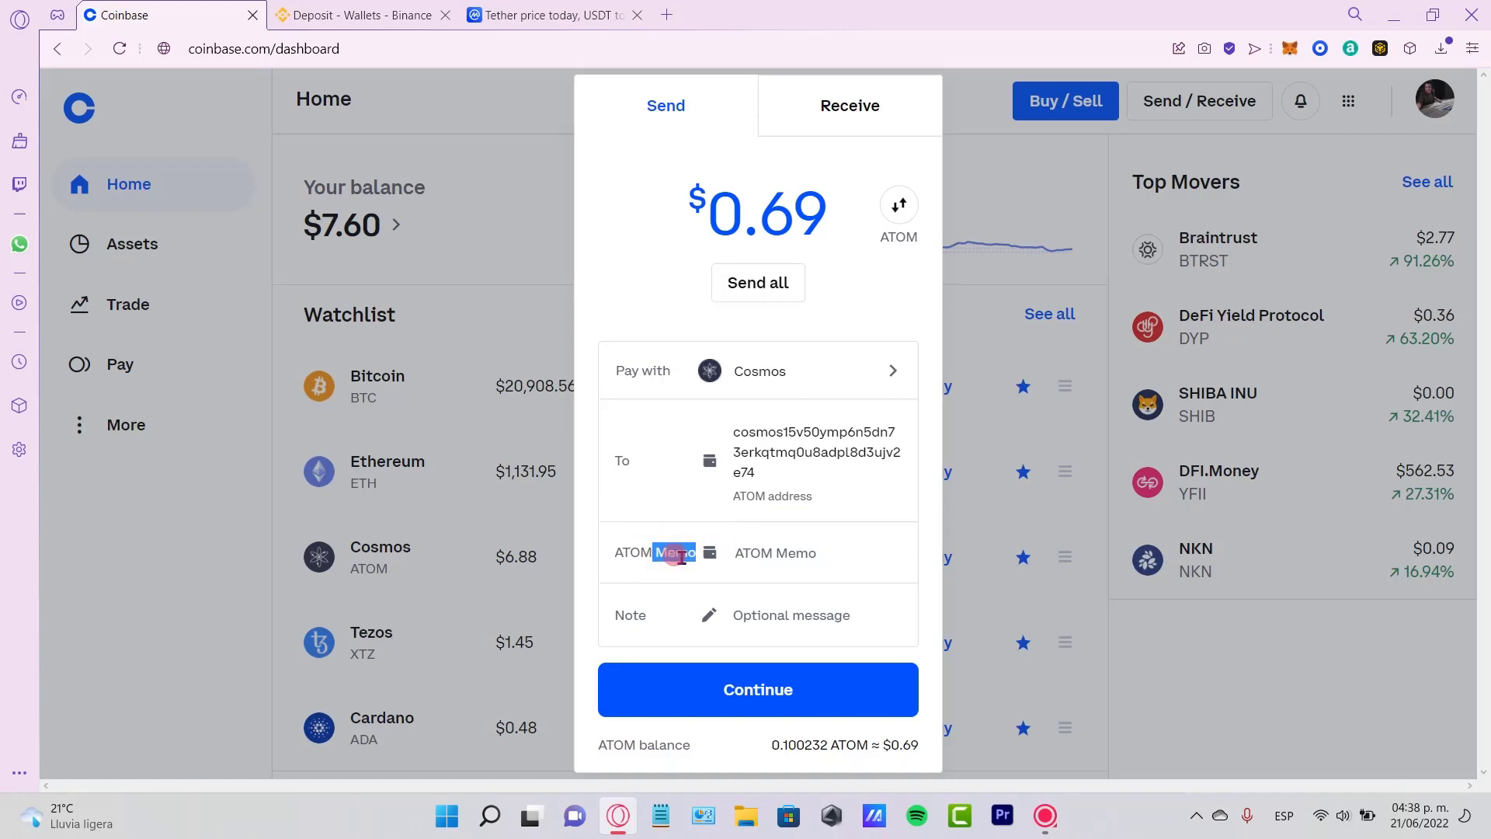
click(366, 19)
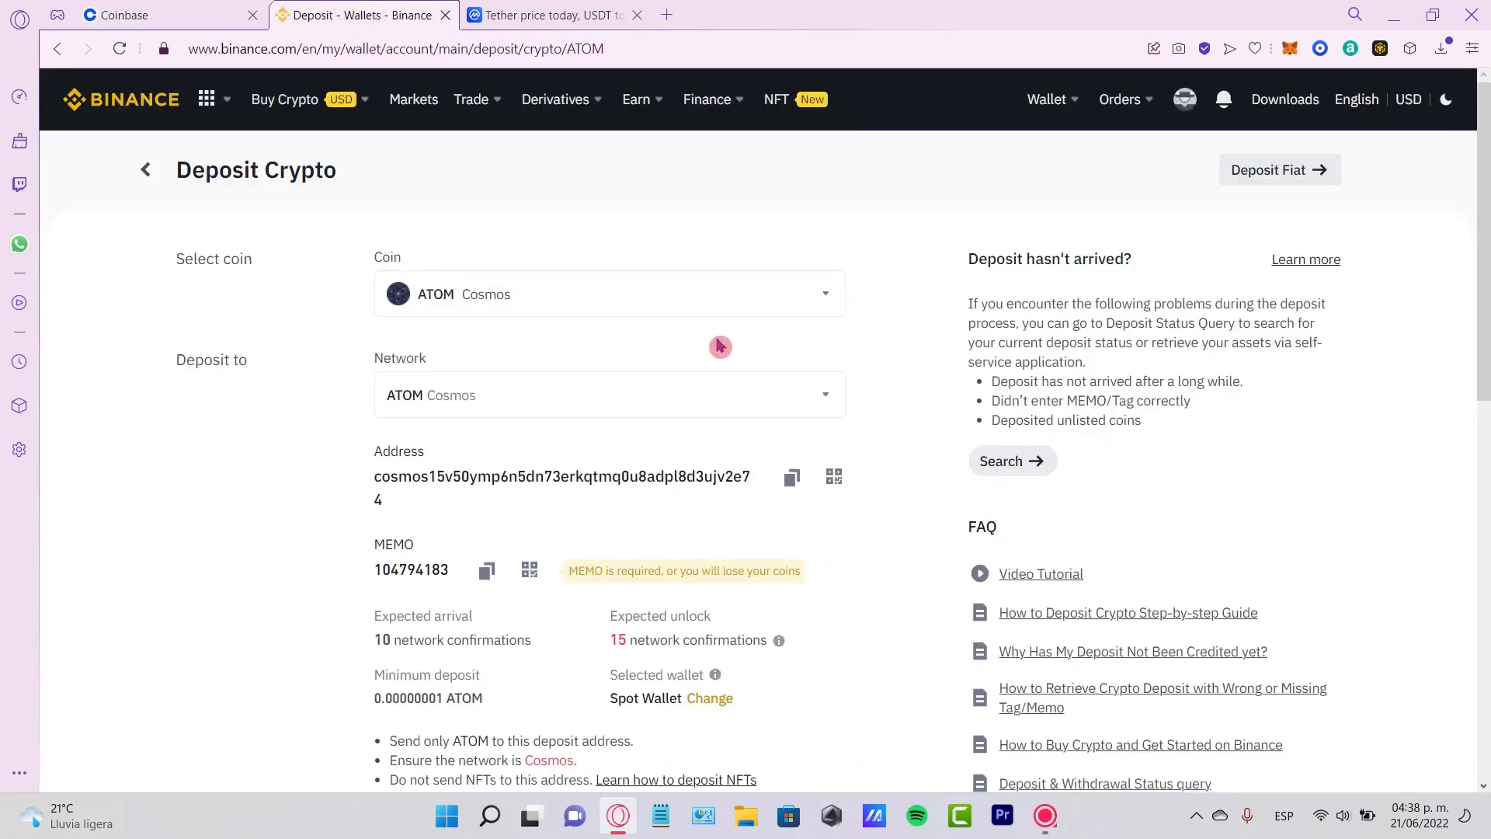
scroll(664, 343, down, 3)
click(376, 275)
drag(375, 275, 449, 278)
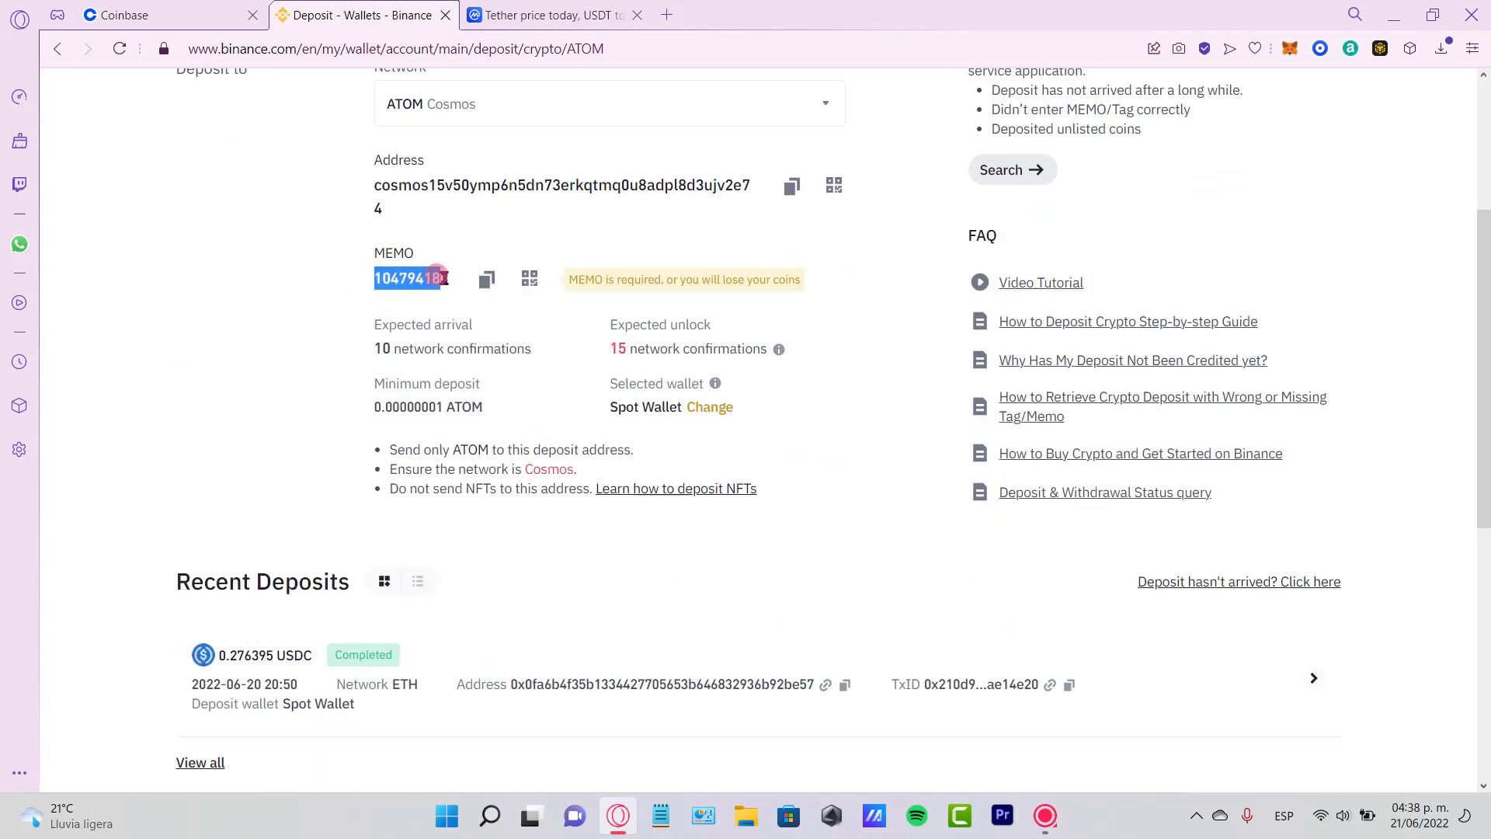
click(487, 282)
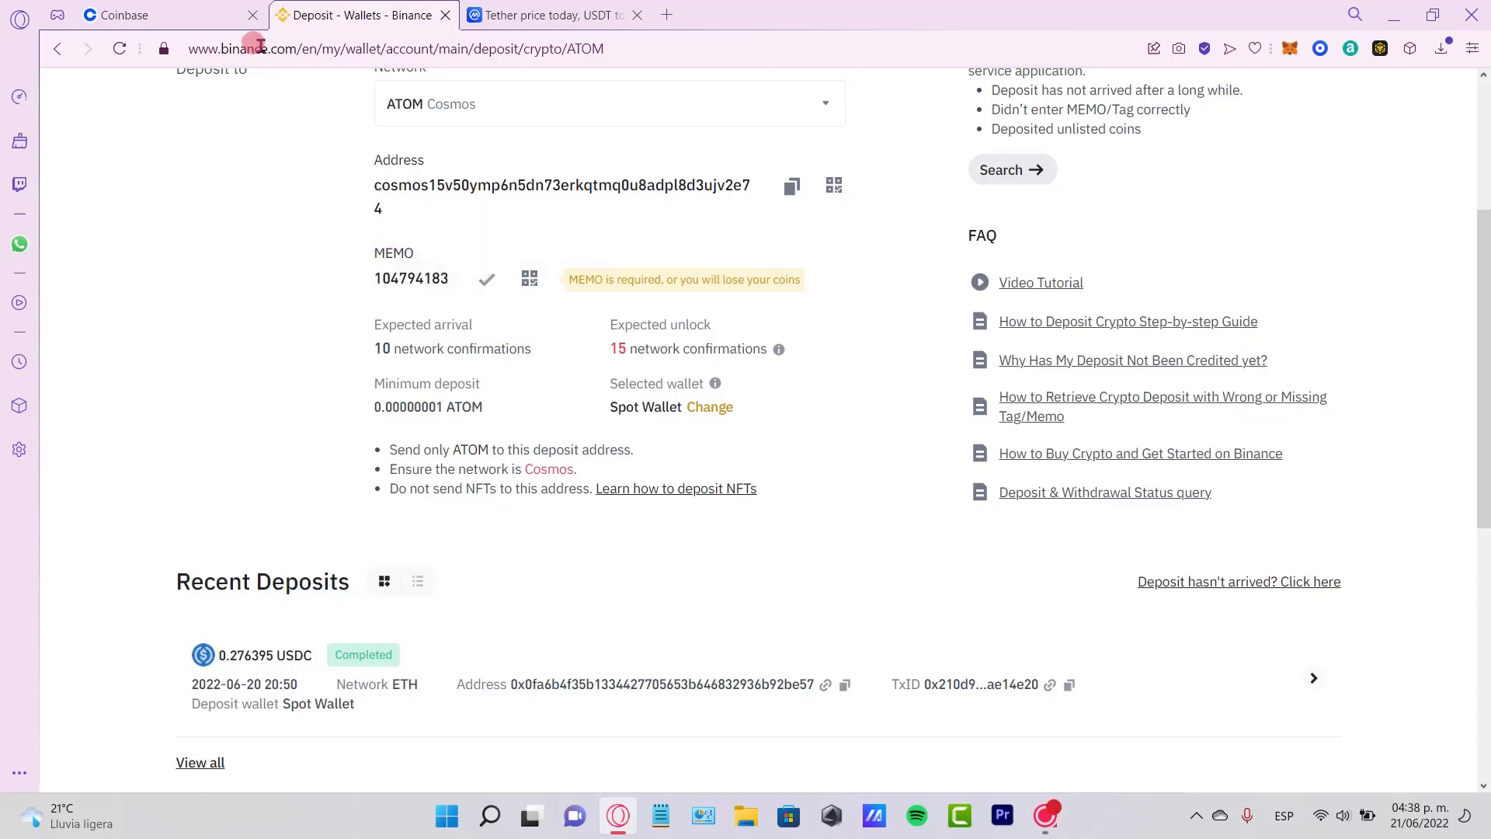
click(117, 15)
click(804, 545)
key(ctrl+v)
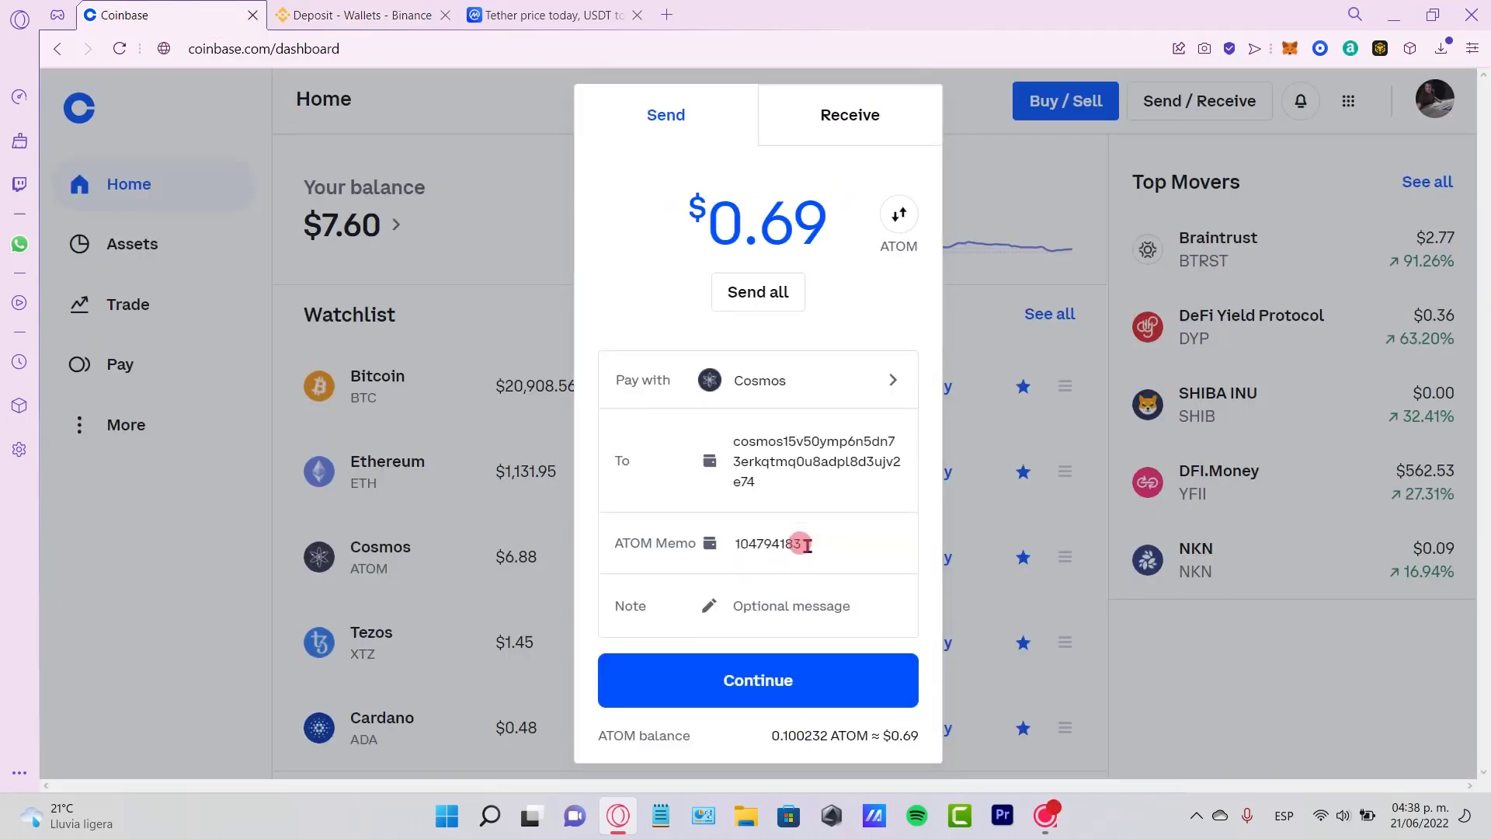
click(802, 603)
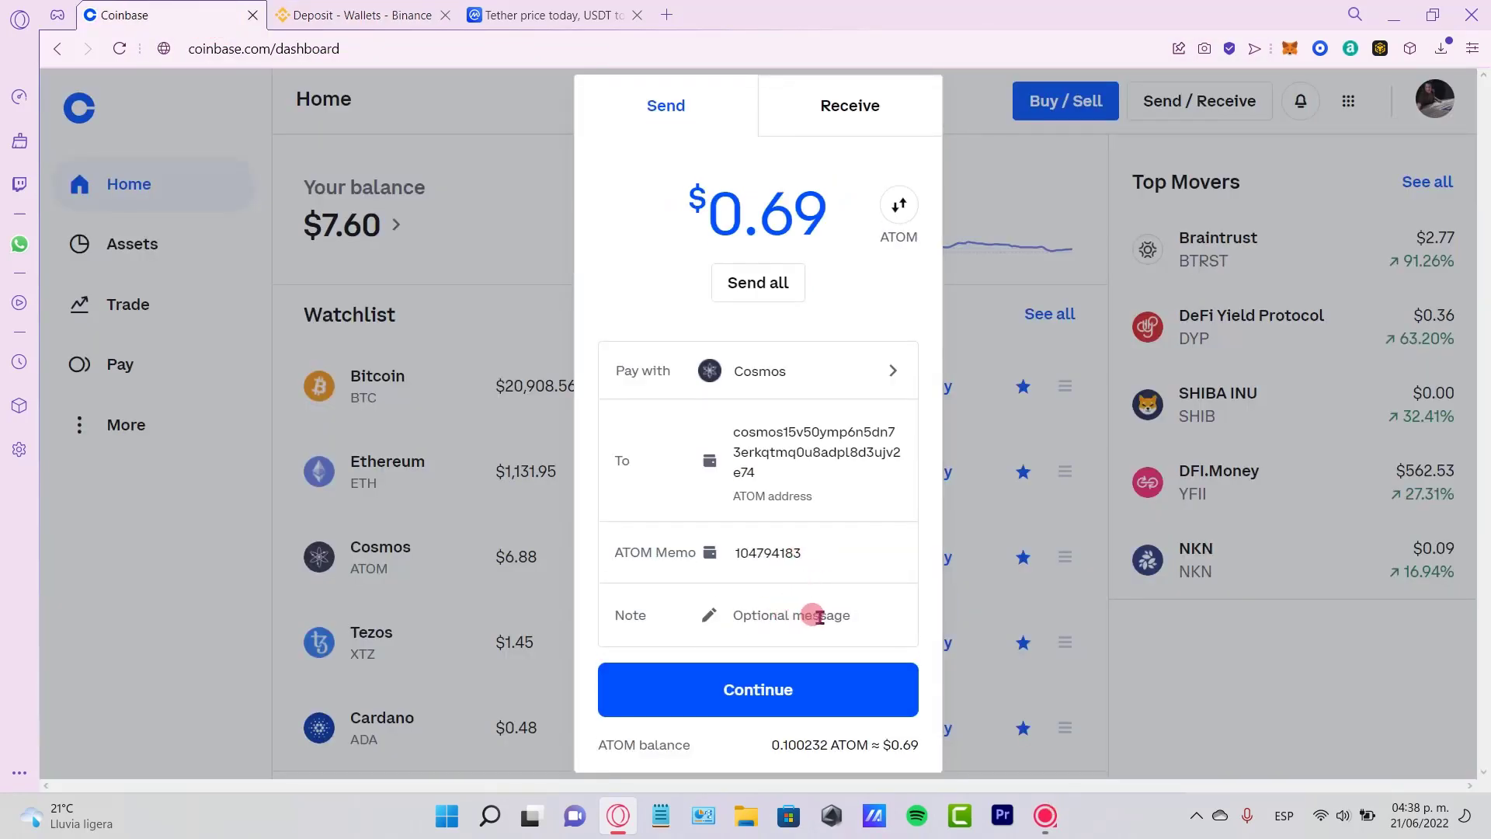
click(792, 689)
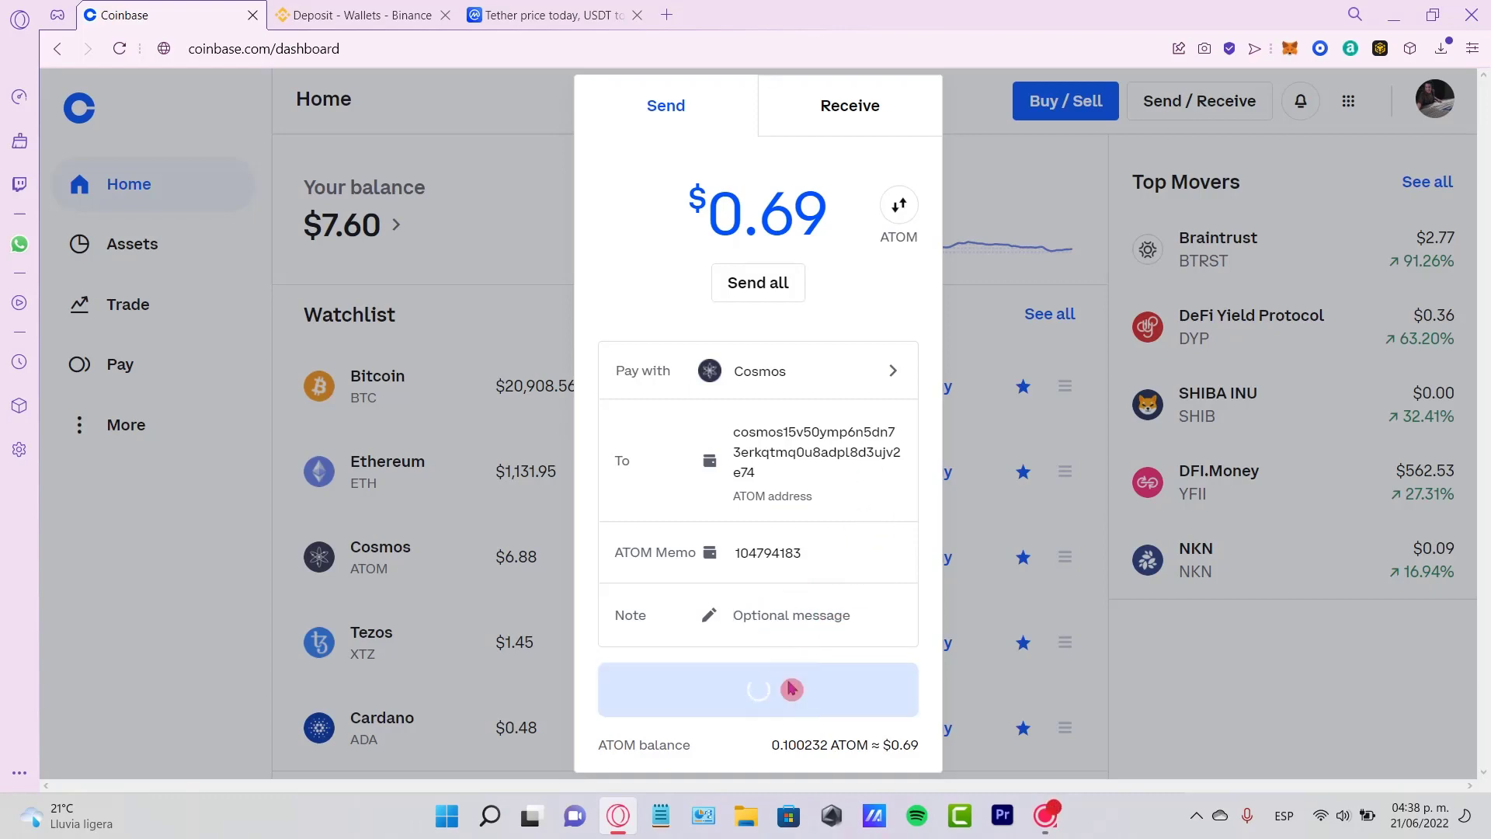
Step: Return to the Binance ATOM deposit page to open its Wallet menu
click(374, 14)
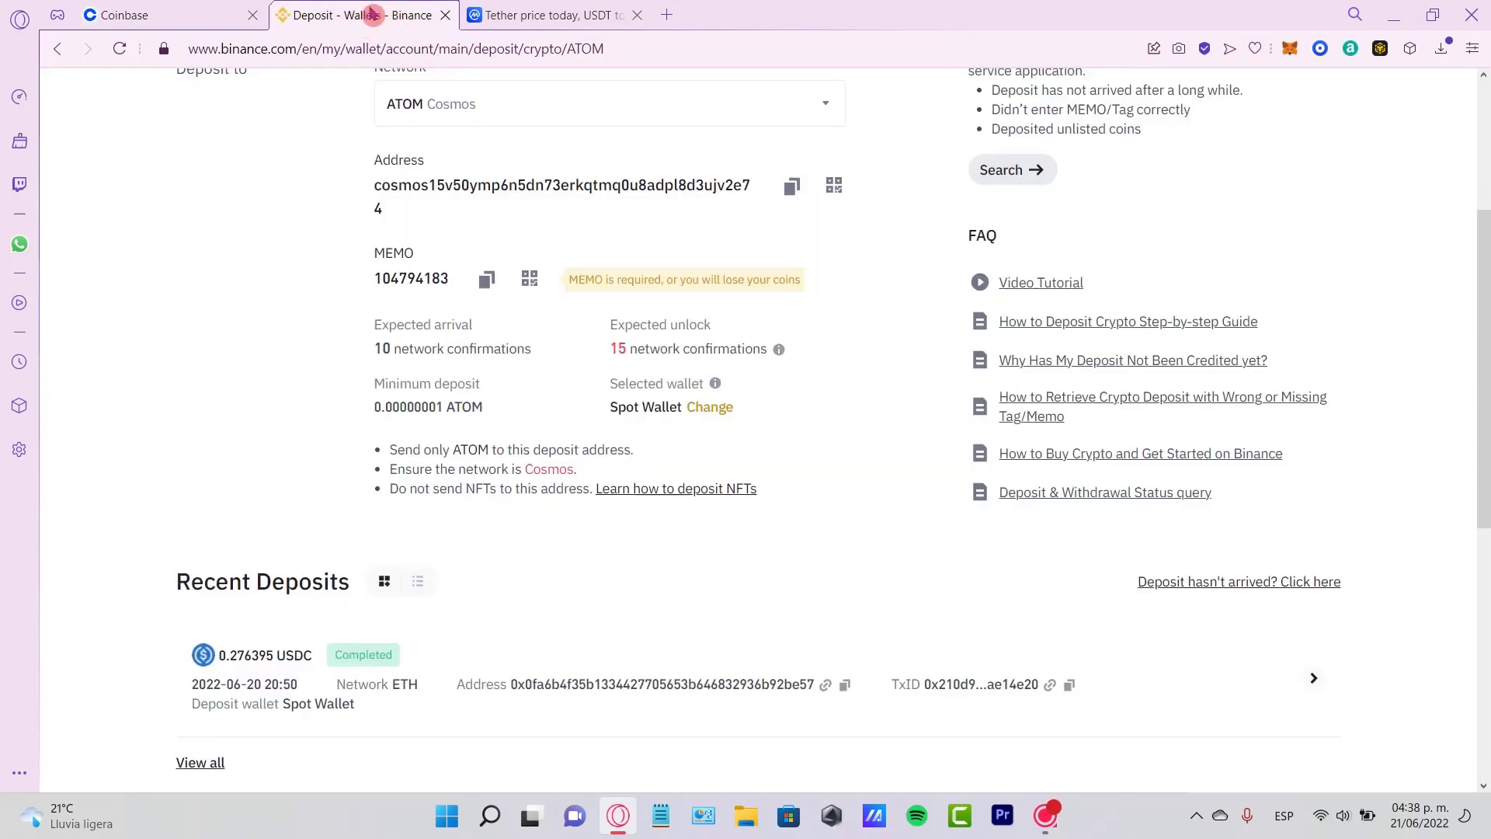
scroll(734, 419, up, 3)
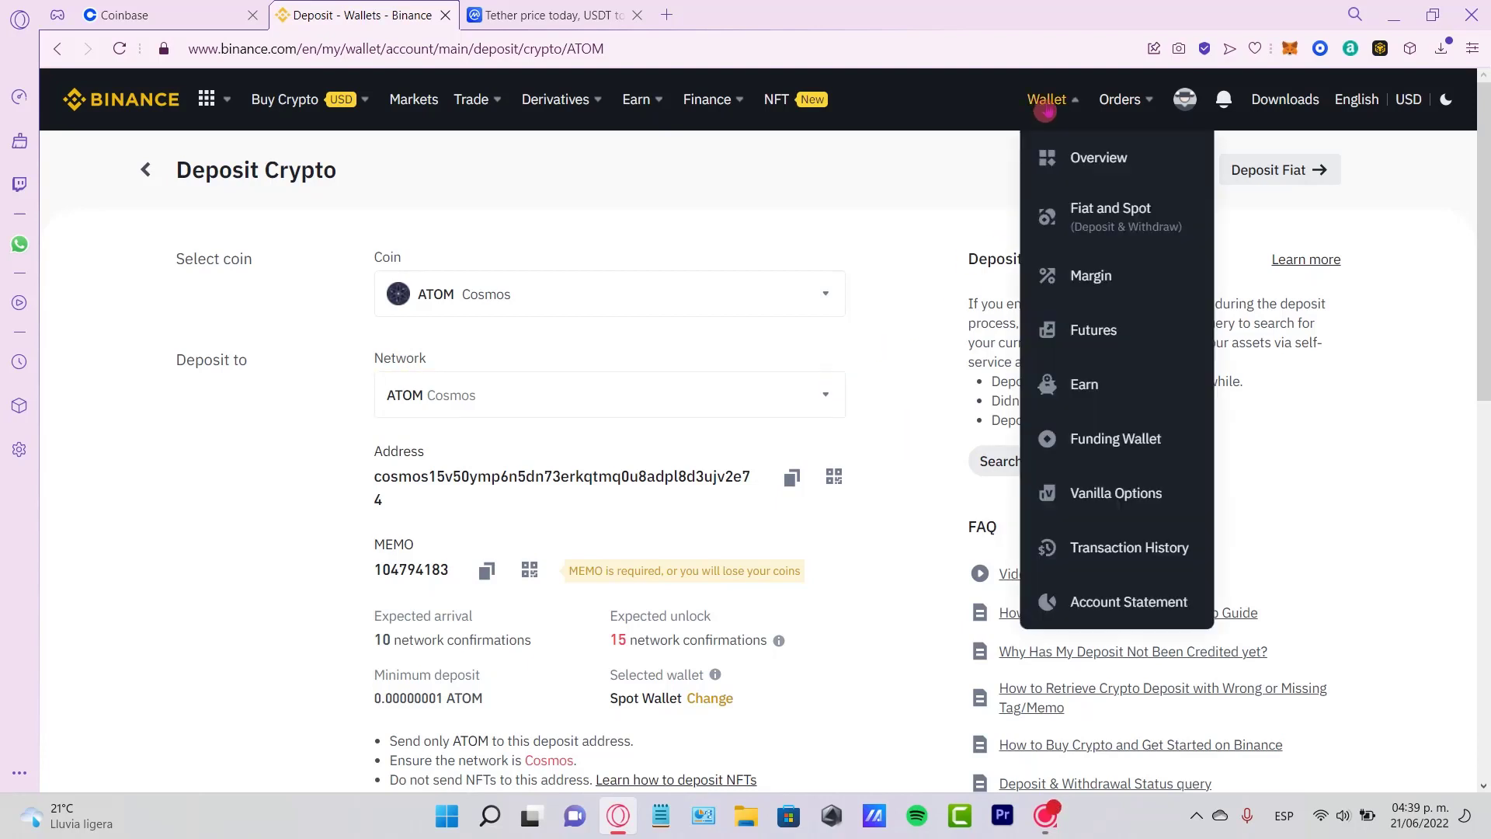
Step: Filter Fiat and Spot to USDT and open its details with convert and withdraw history
mouse_move(1046, 100)
click(1079, 209)
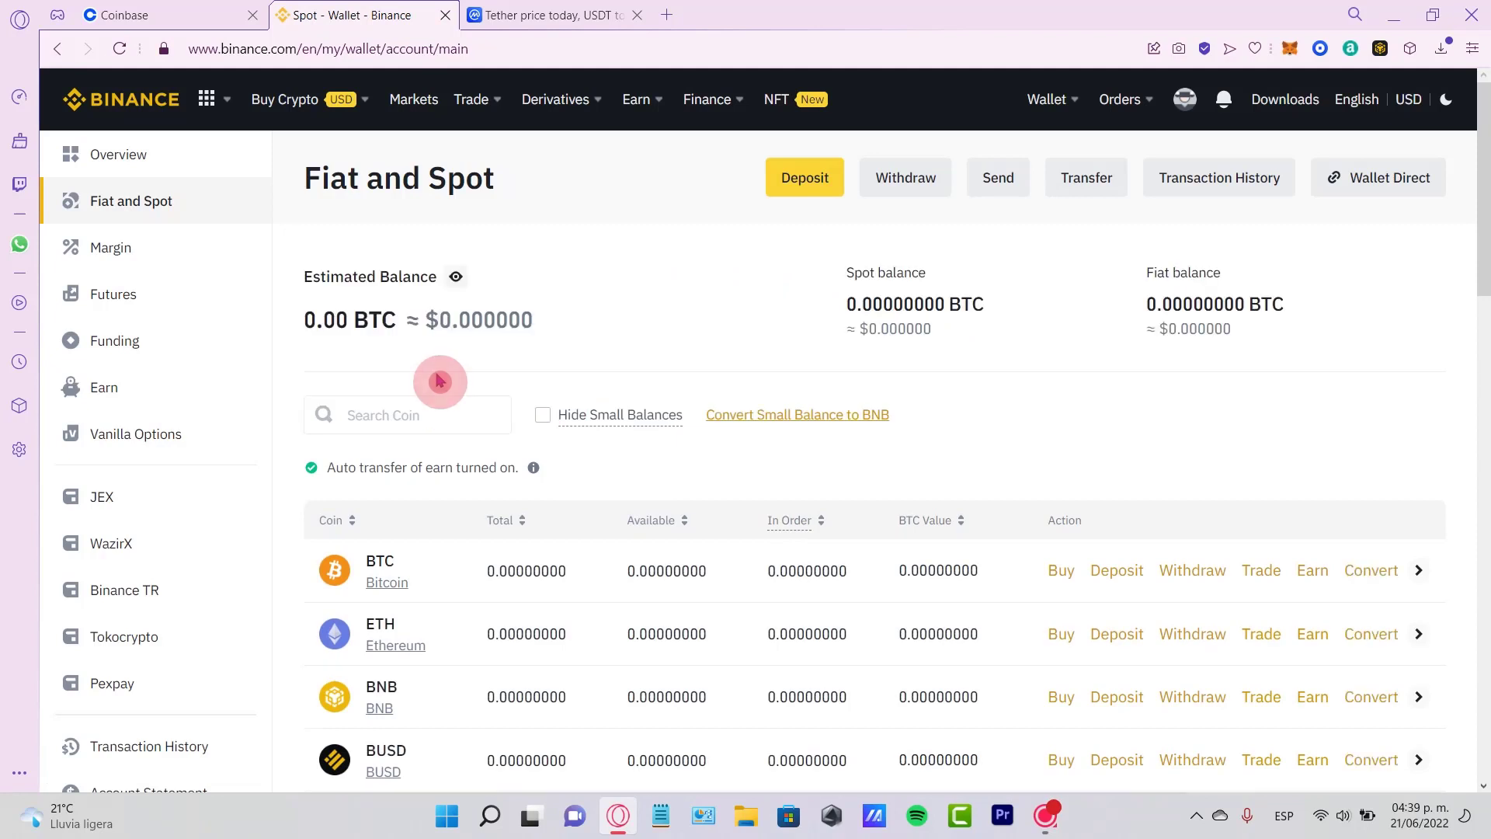
click(419, 410)
text(u)
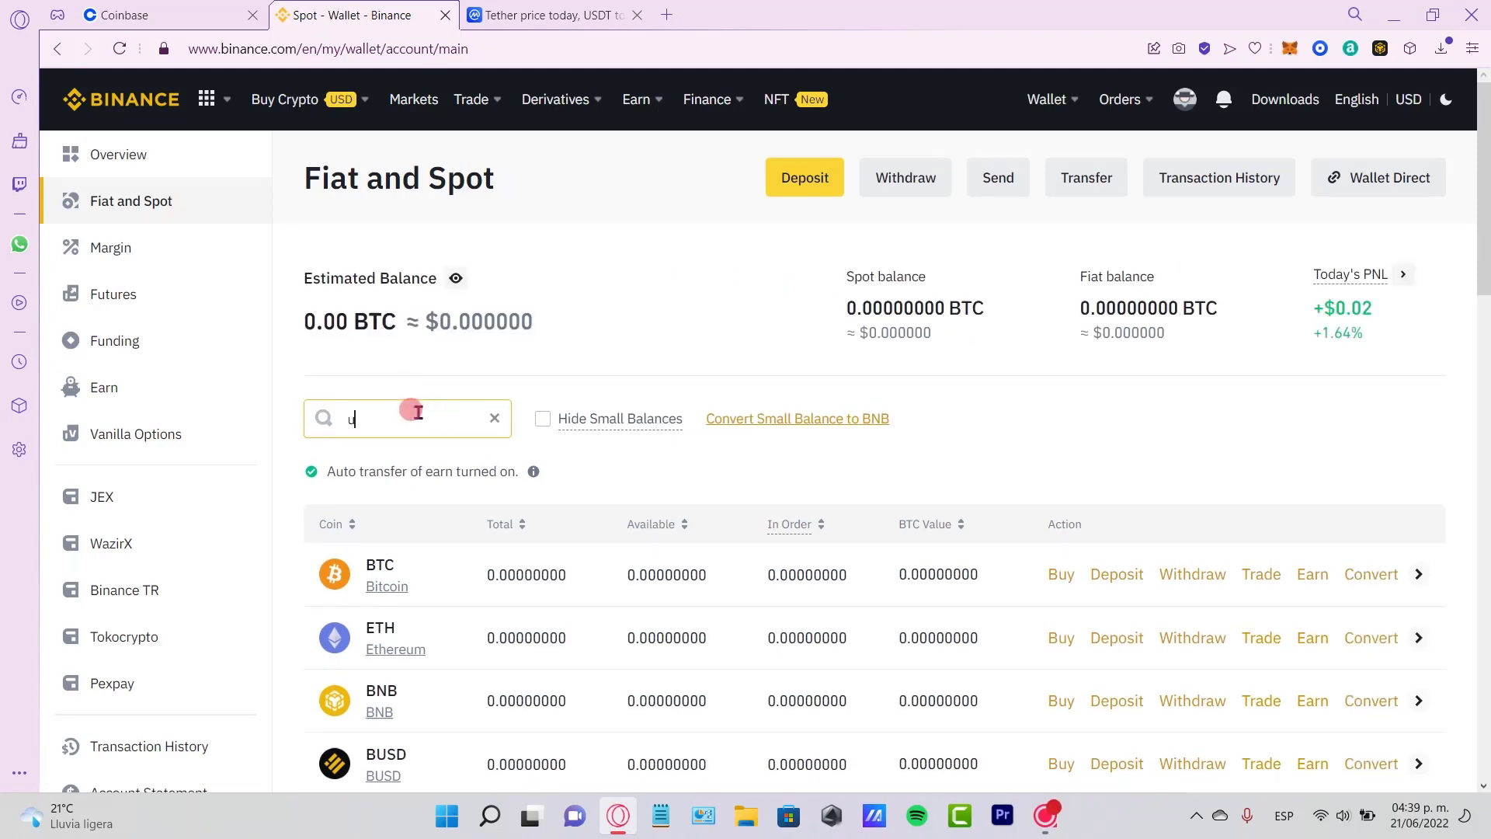
text(sdt)
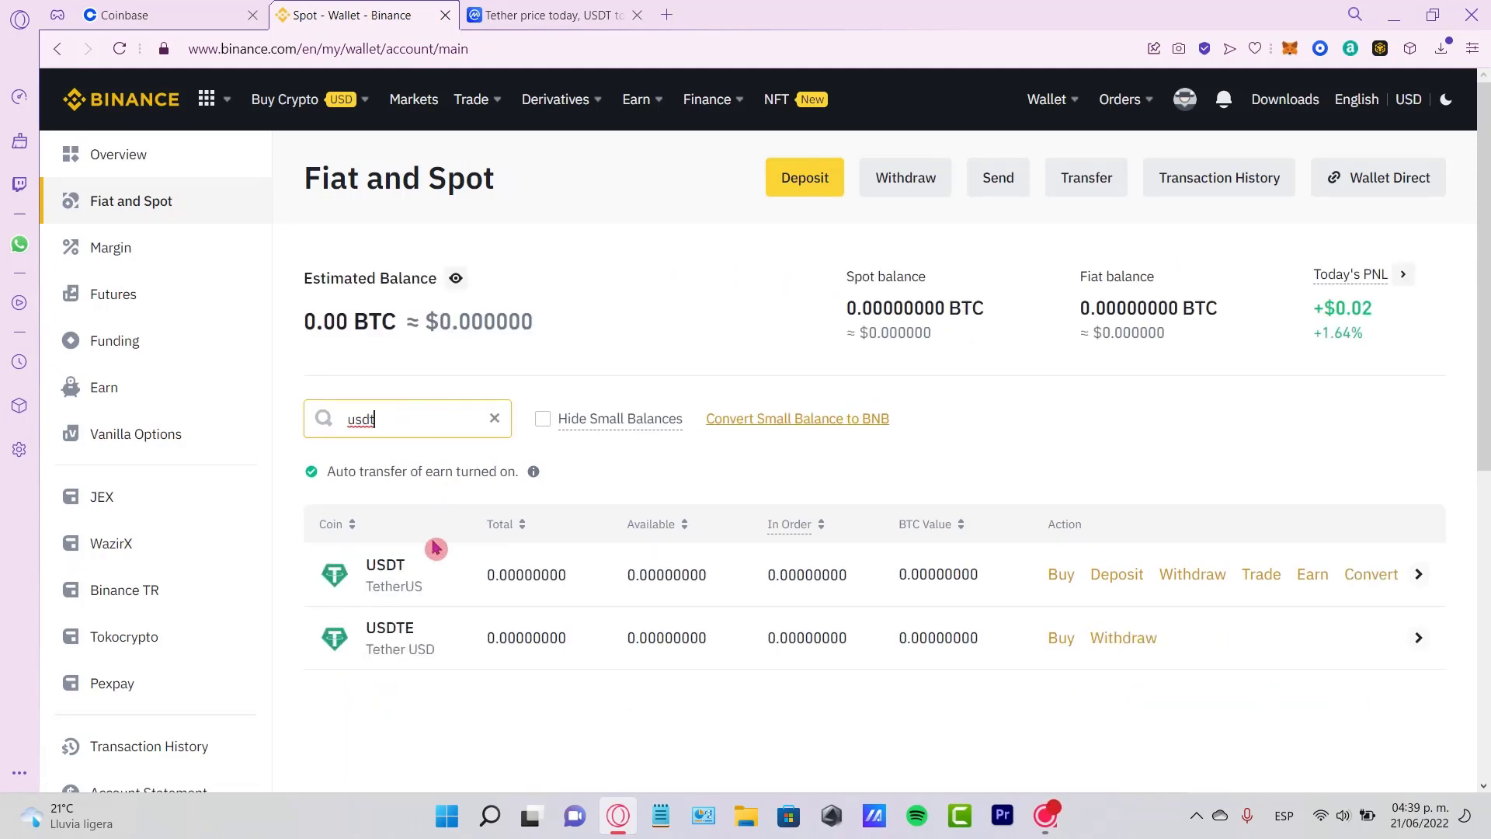
drag(431, 588, 337, 576)
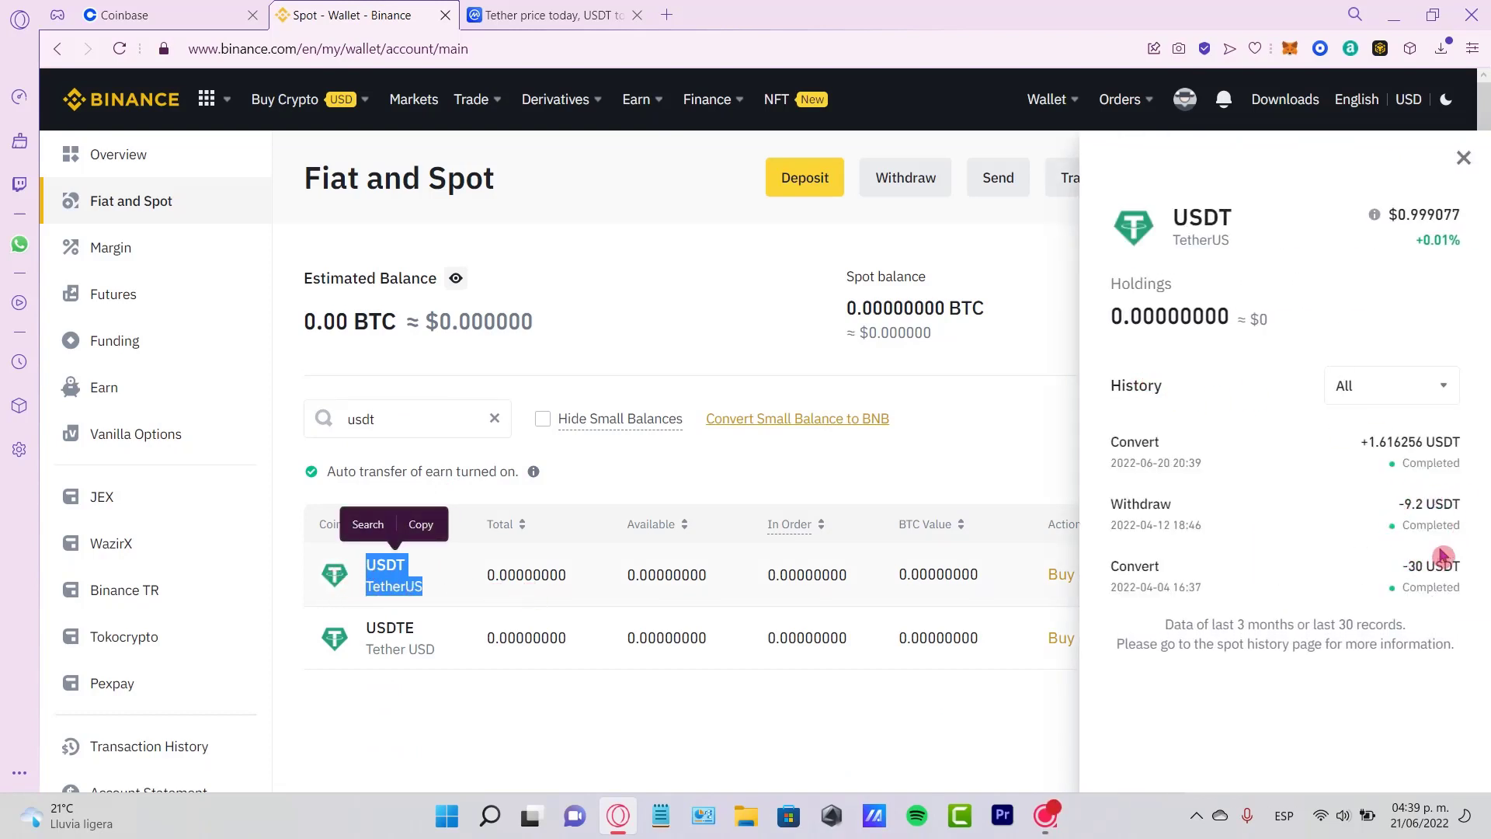
double_click(1424, 524)
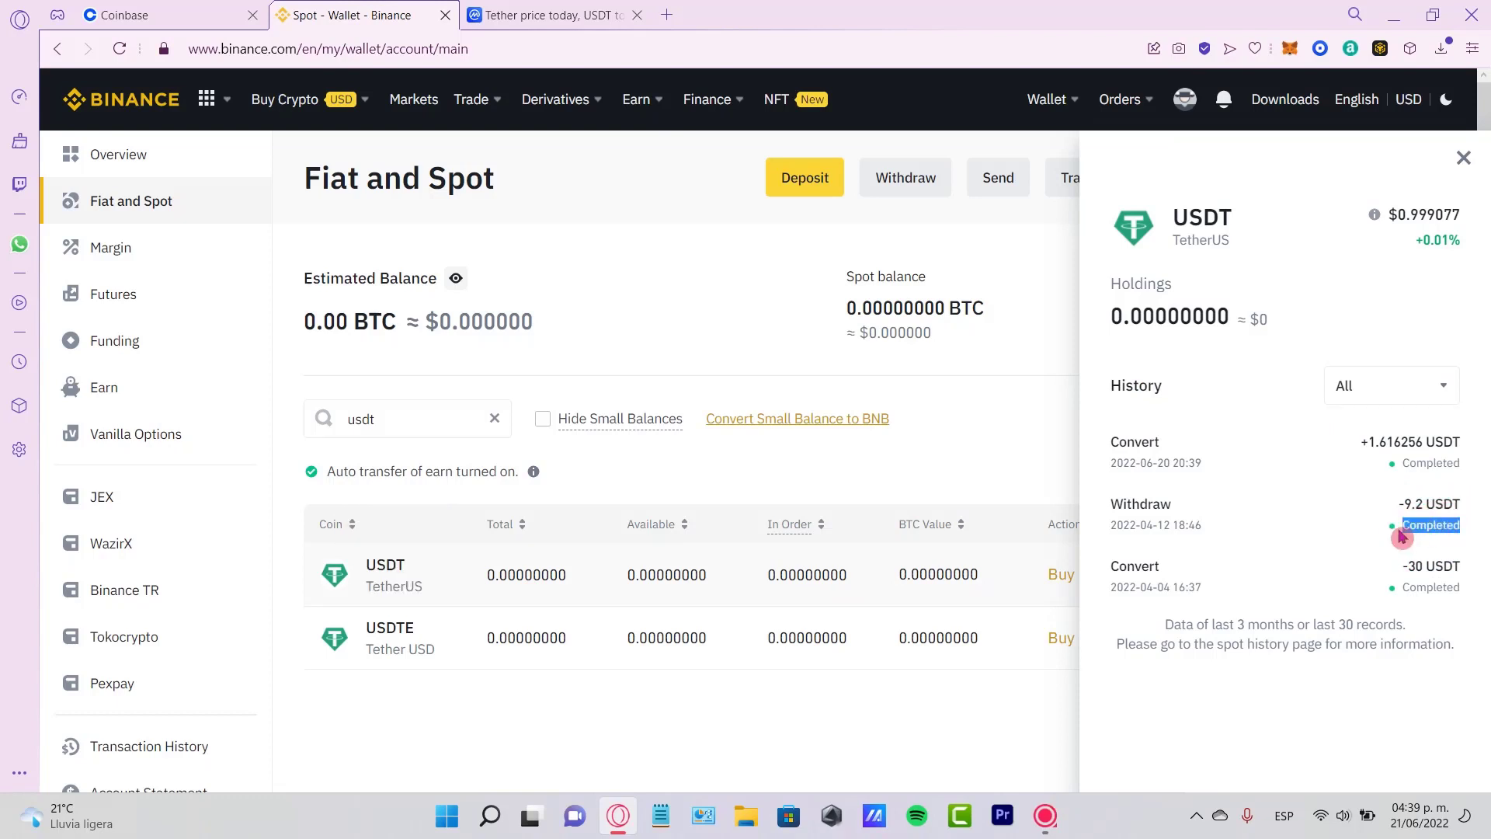